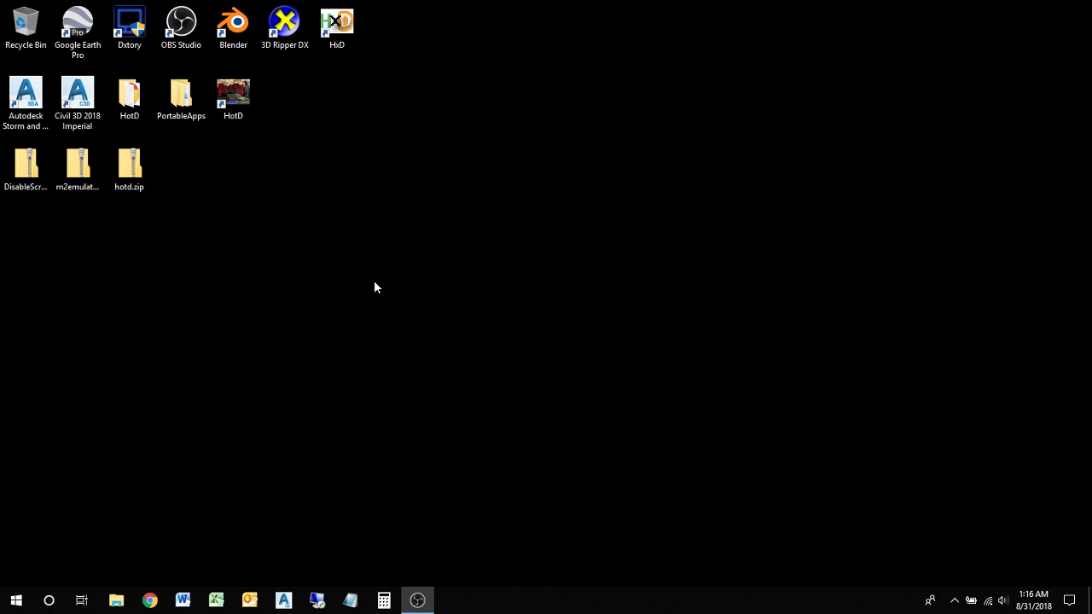
Extract the m2emulator zip archive on the desktop into its own m2emulator folder there
left_click(217, 288)
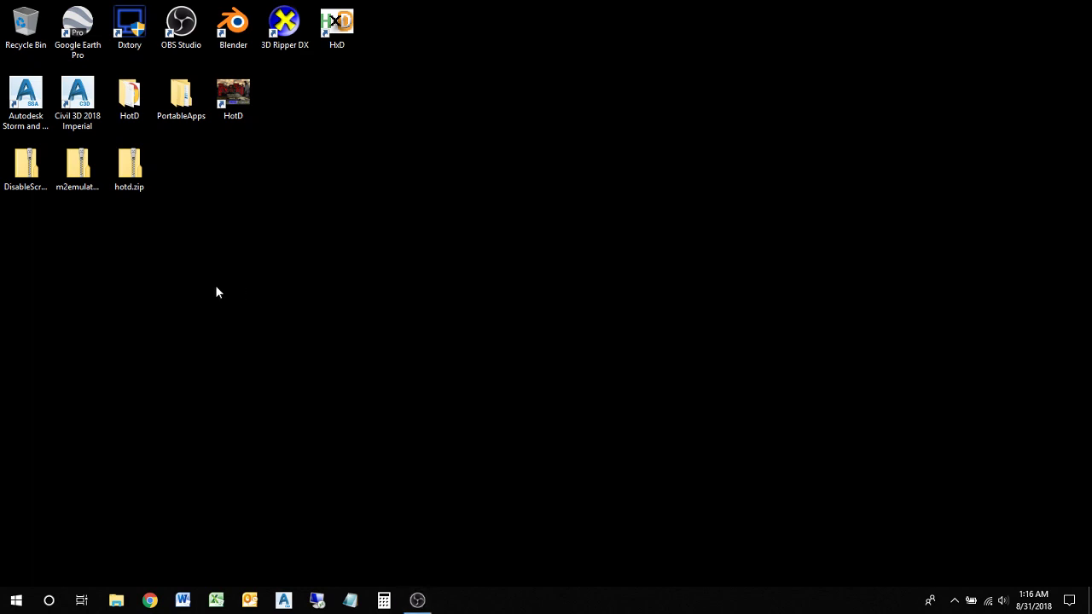
left_click(62, 175)
right_click(75, 172)
left_click(119, 203)
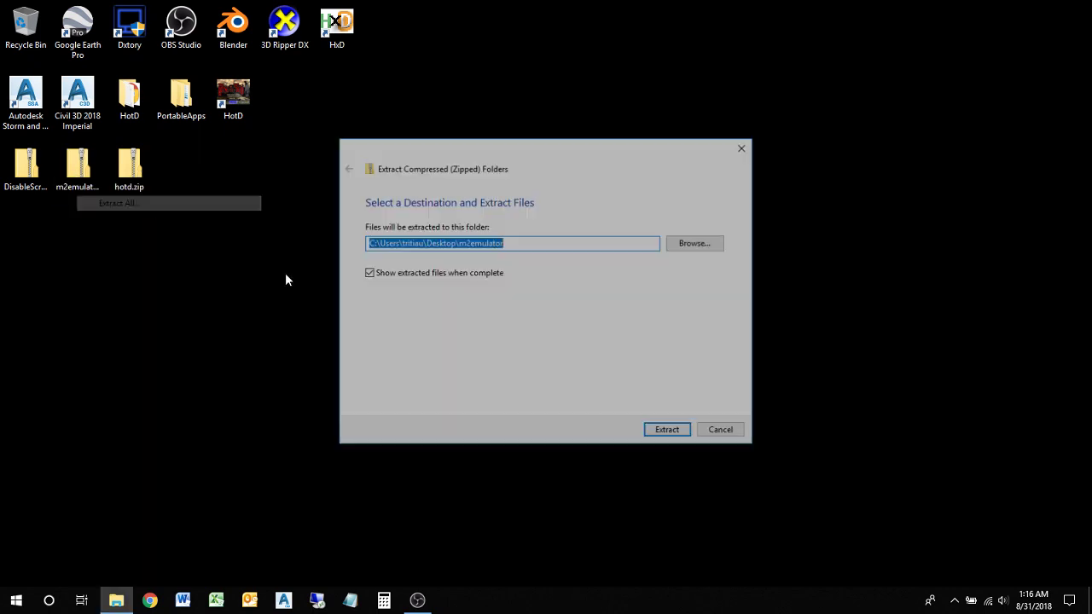
left_click(676, 432)
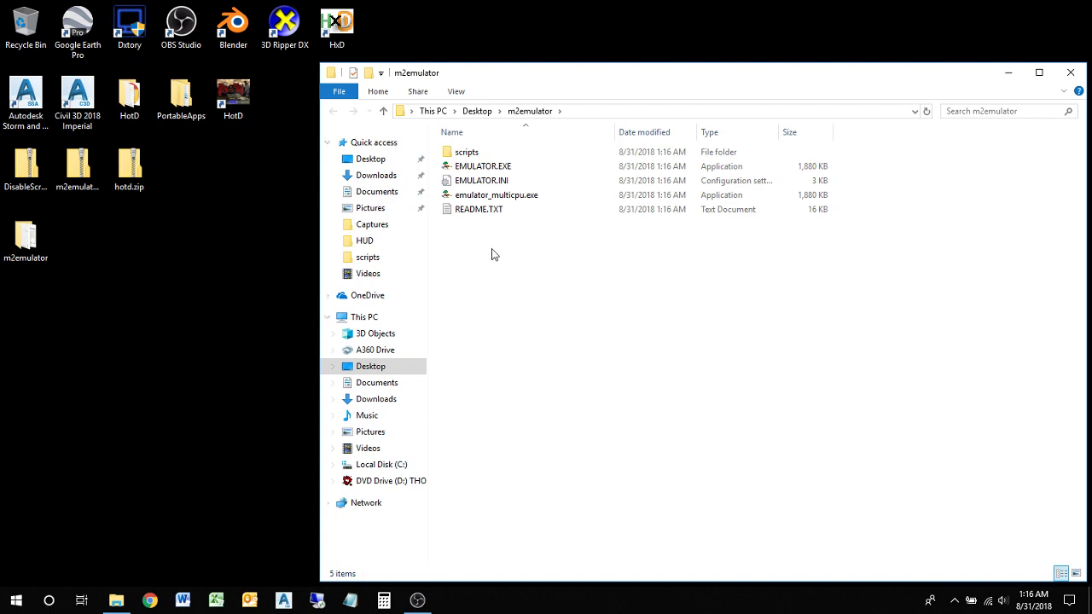
Set DrawCross=0 in EMULATOR.INI to disable the gun crosshair, then save and close the file
double_click(478, 180)
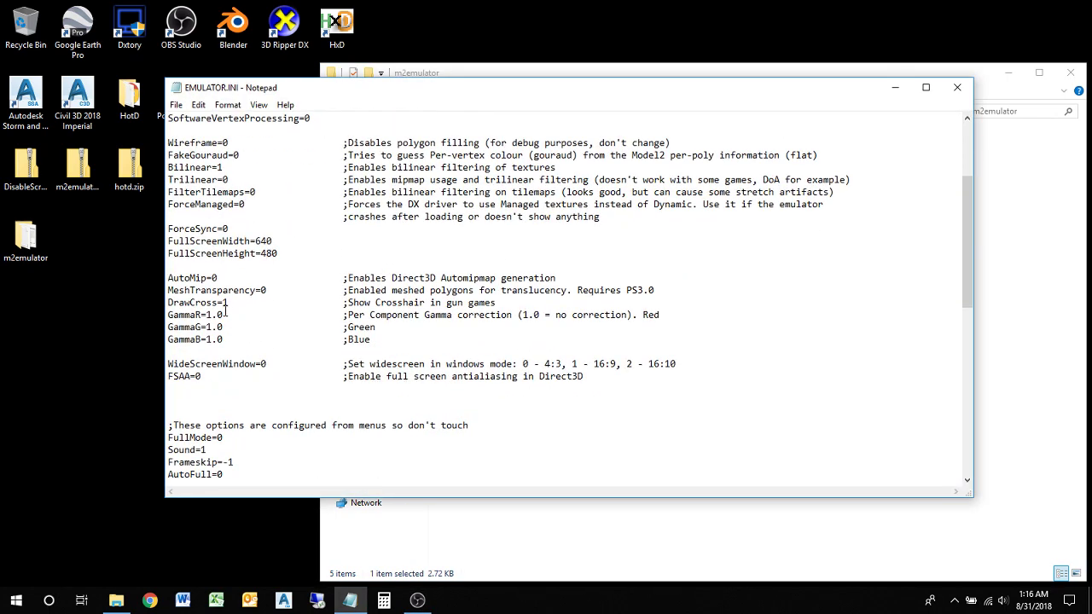
left_click_drag(229, 303, 217, 303)
type("=0")
left_click(176, 104)
left_click(263, 150)
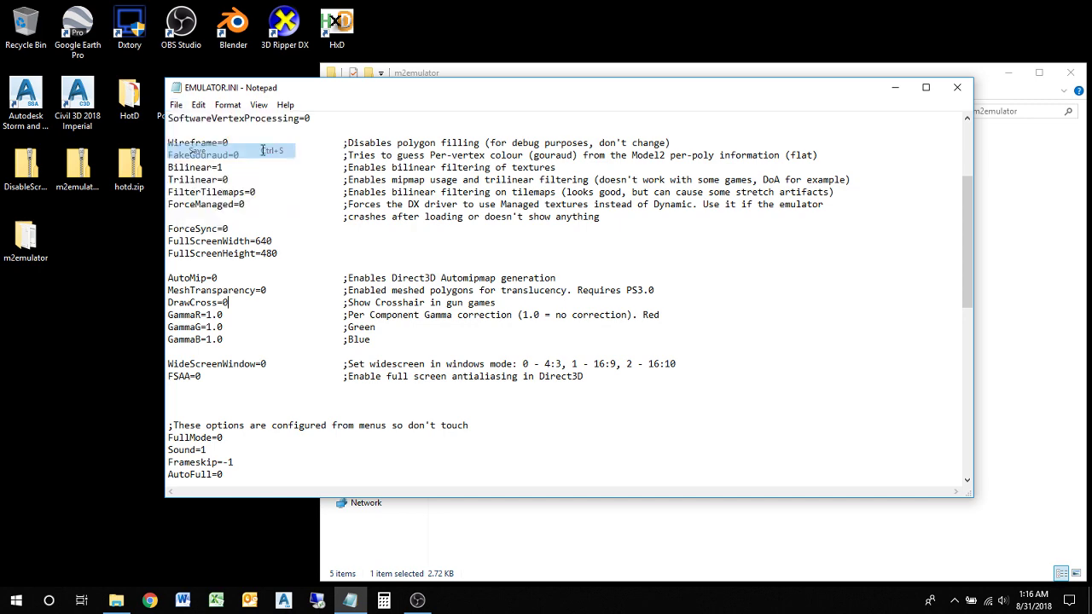
left_click(957, 87)
Create a folder named roms inside the m2emulator folder and move hotd.zip from the desktop into it
right_click(553, 293)
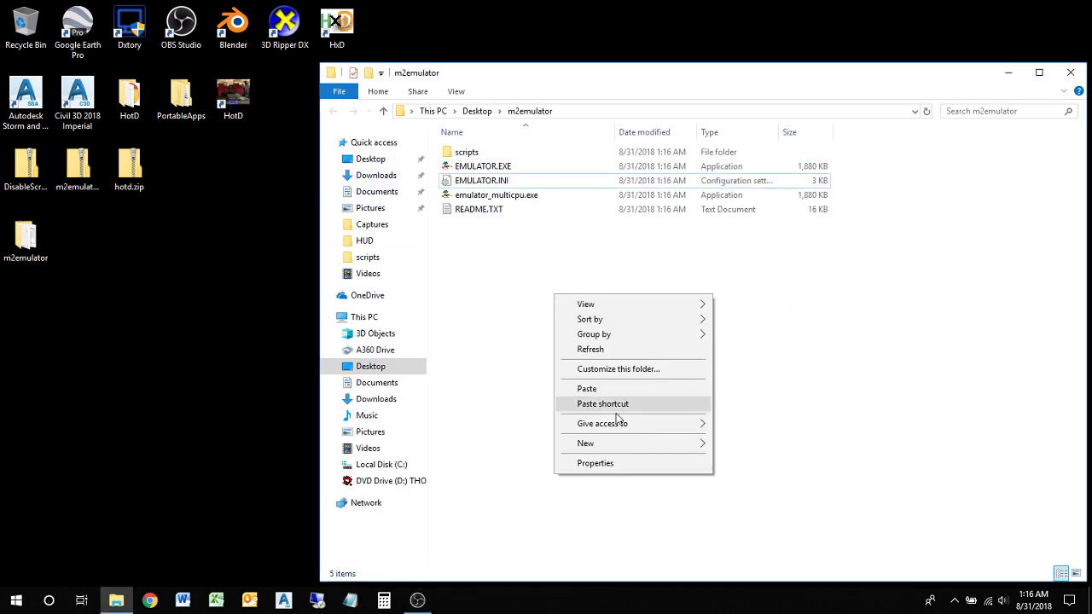
mouse_move(649, 441)
left_click(762, 272)
type("roms")
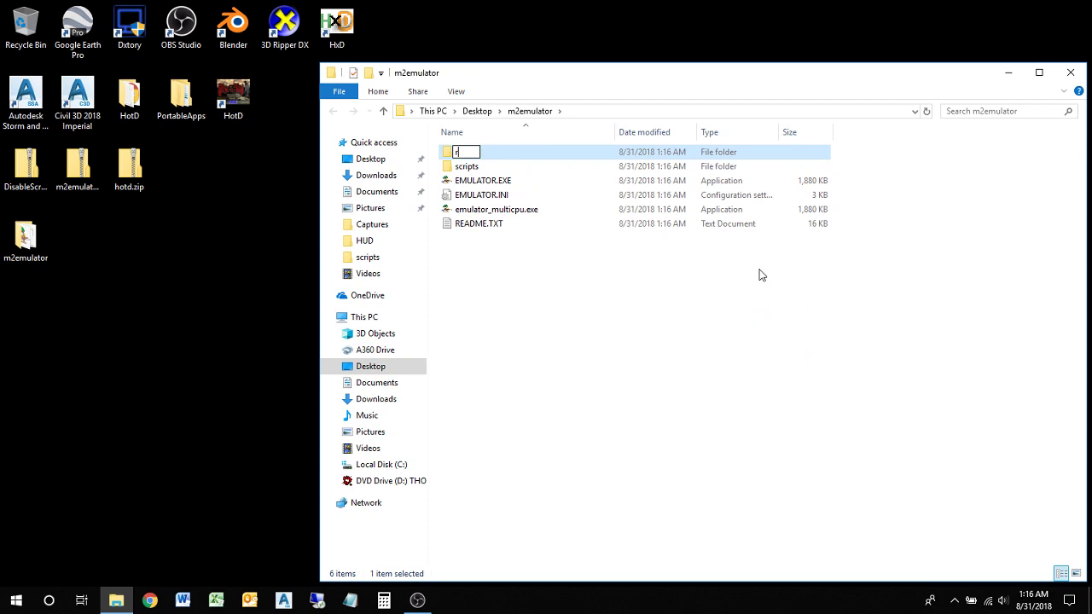
key("Return")
left_click_drag(128, 168, 478, 154)
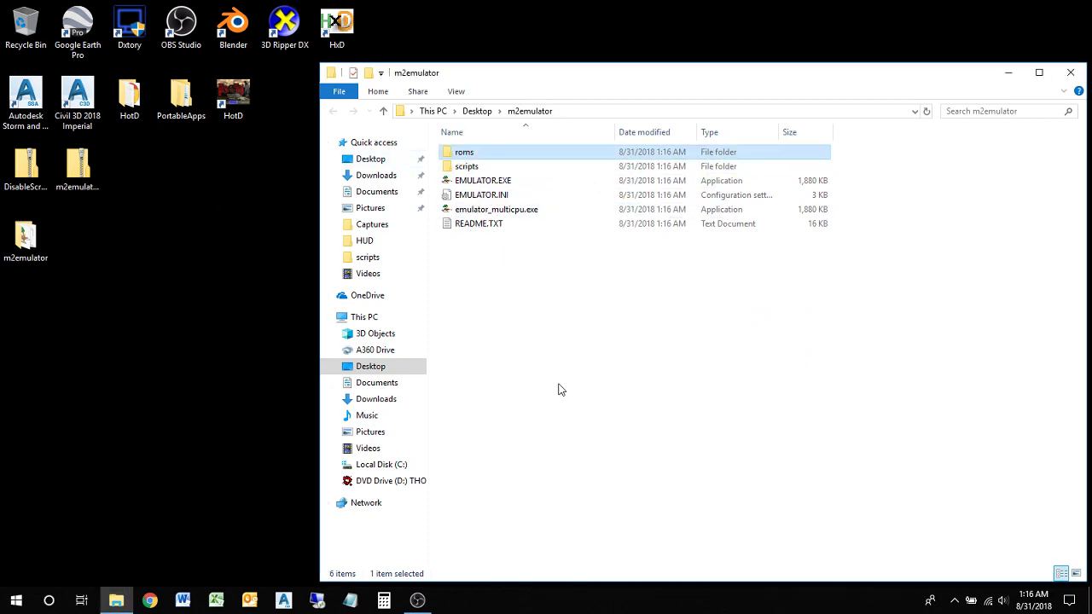
Copy hotd.lua from the DisableScreenFlash archive into the emulator's scripts folder
double_click(486, 167)
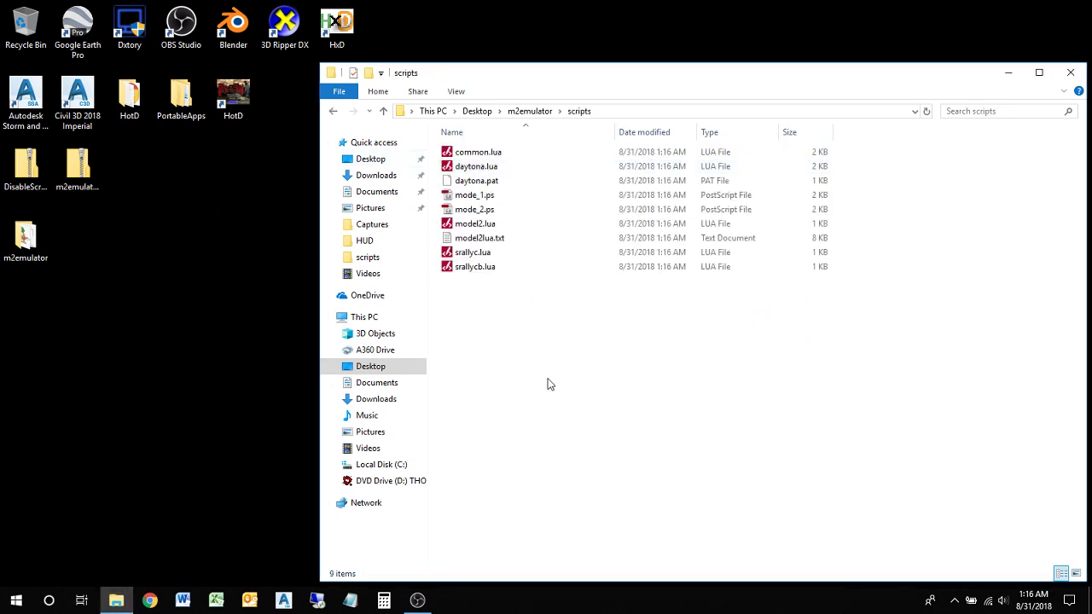
double_click(25, 167)
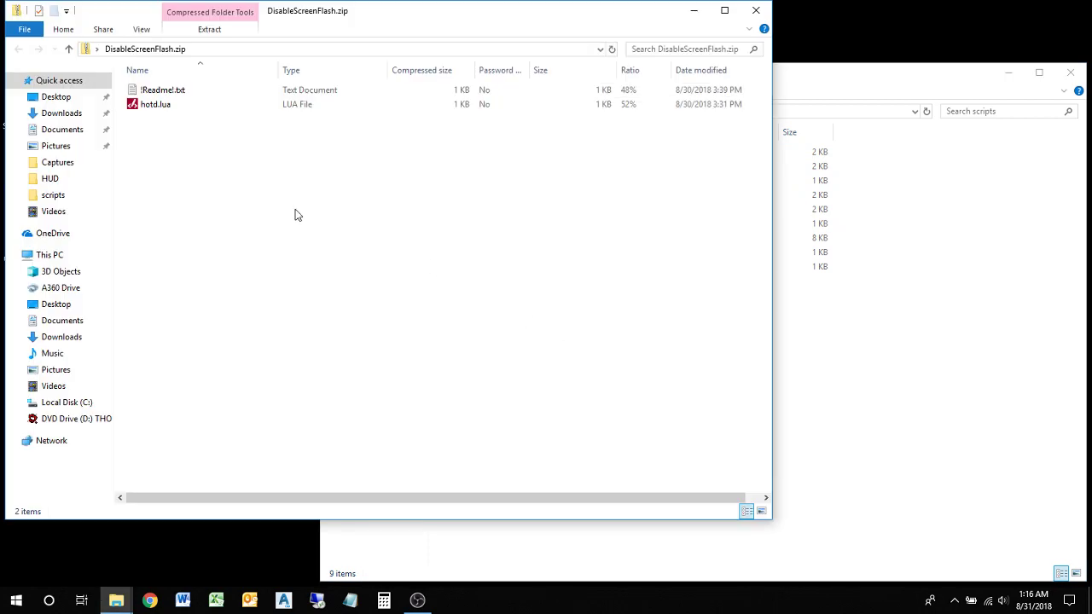
left_click_drag(150, 112, 869, 403)
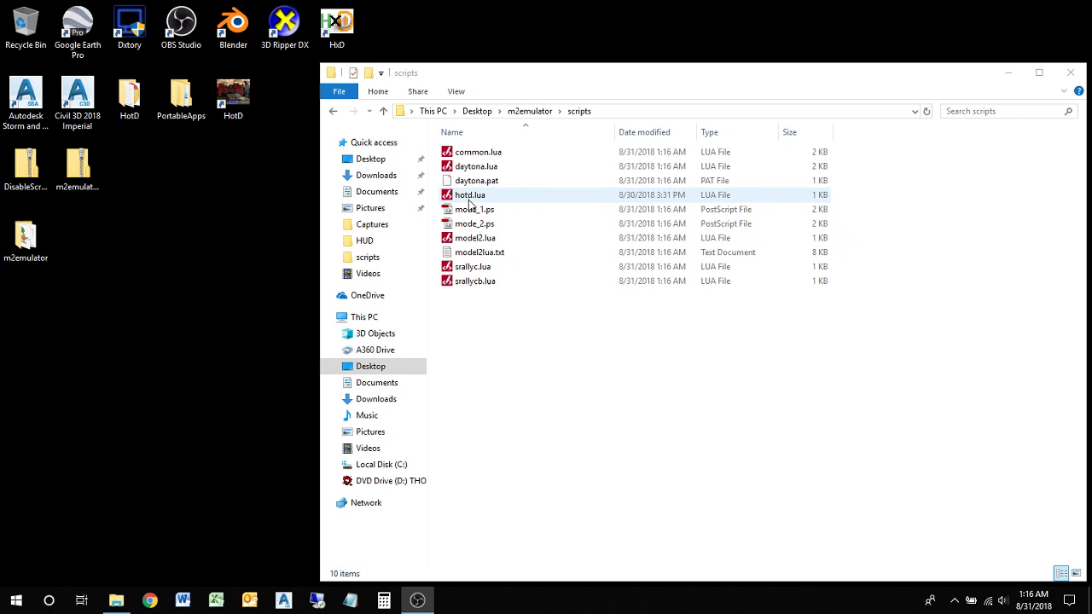
left_click(589, 378)
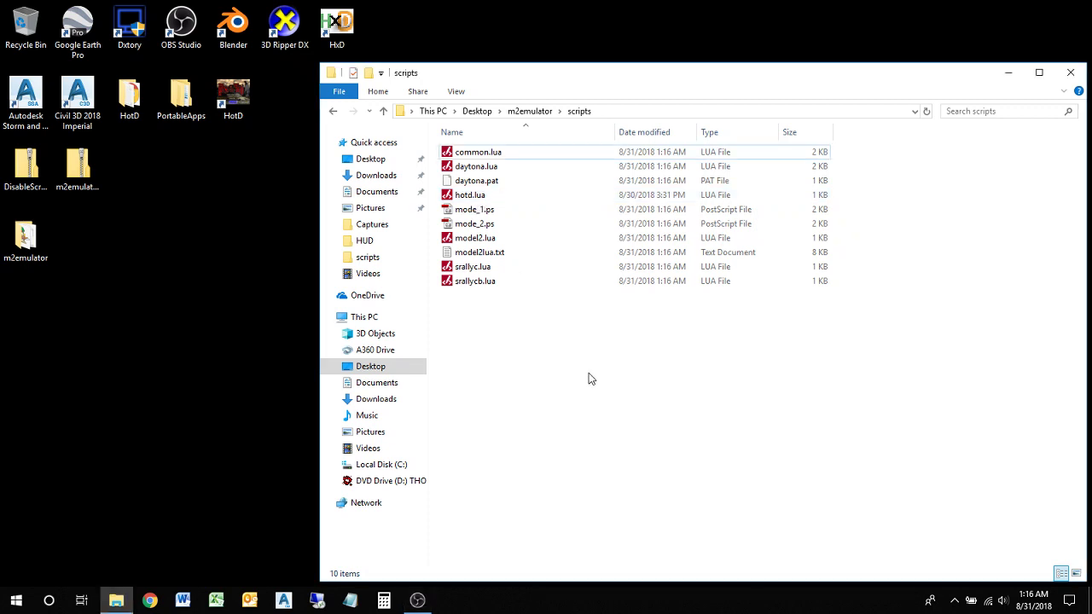
Open hotd.lua and examine the I960_WriteDWord lines in its Frame function, then close the file
left_click(483, 196)
double_click(484, 197)
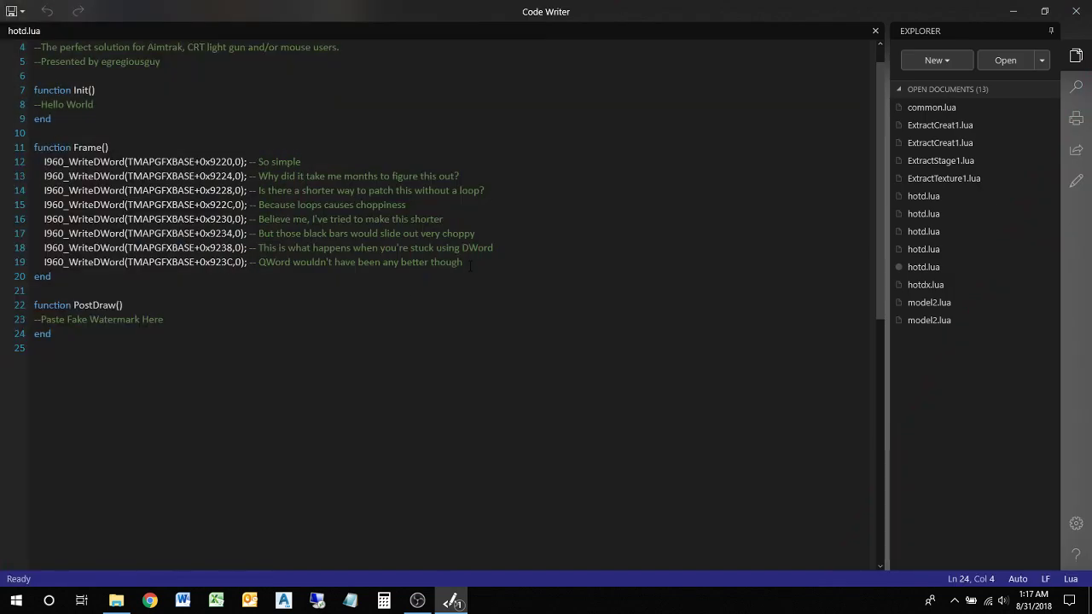
left_click_drag(471, 266, 36, 163)
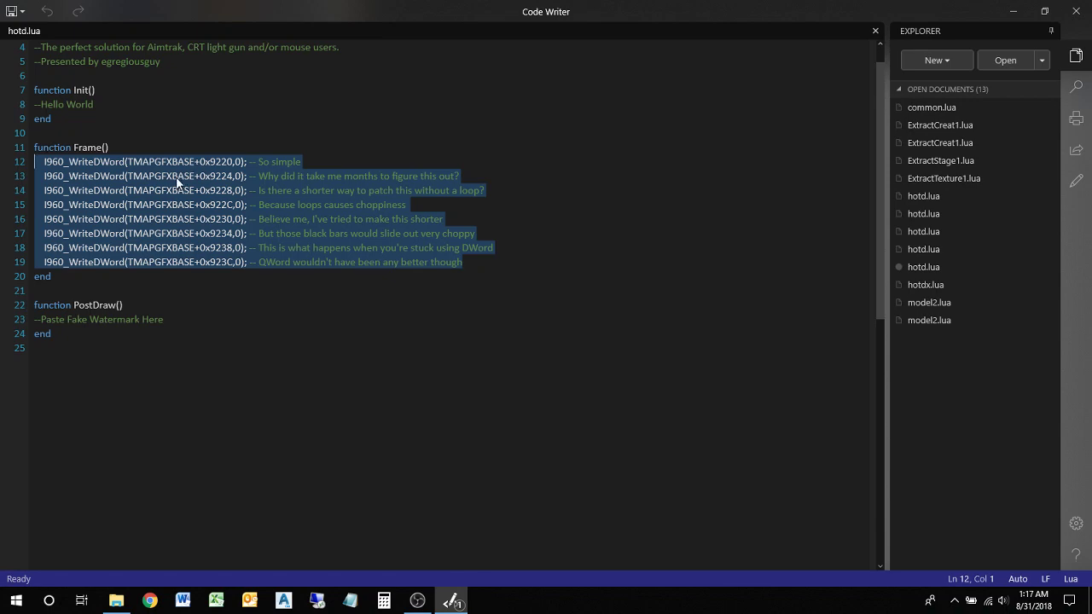
left_click(1076, 11)
left_click(633, 358)
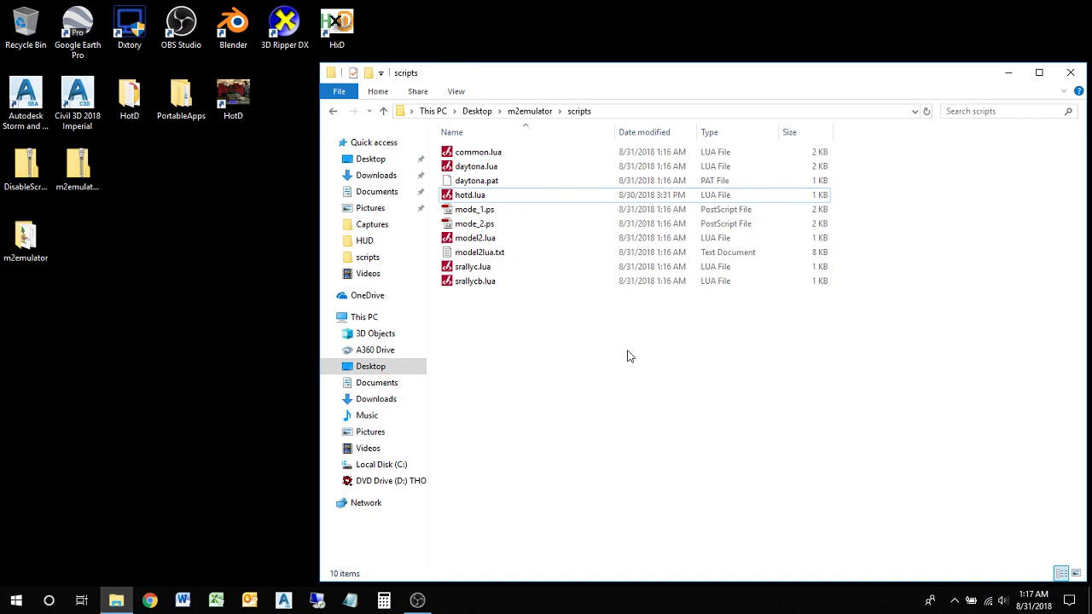
Run emulator_multicpu.exe from the m2emulator folder and load the House of the Dead ROM
left_click(334, 111)
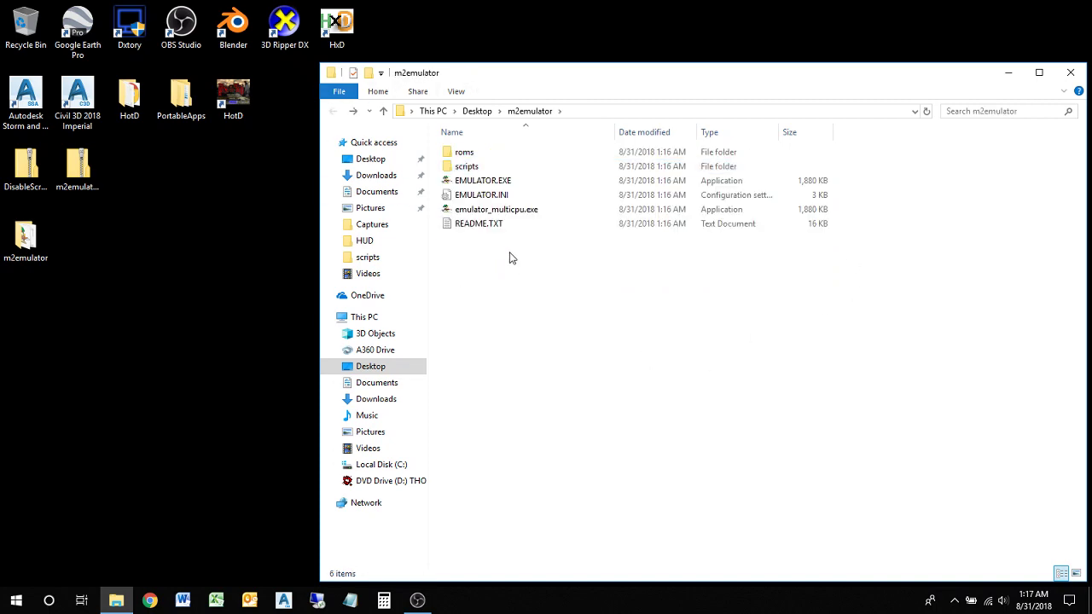
double_click(501, 212)
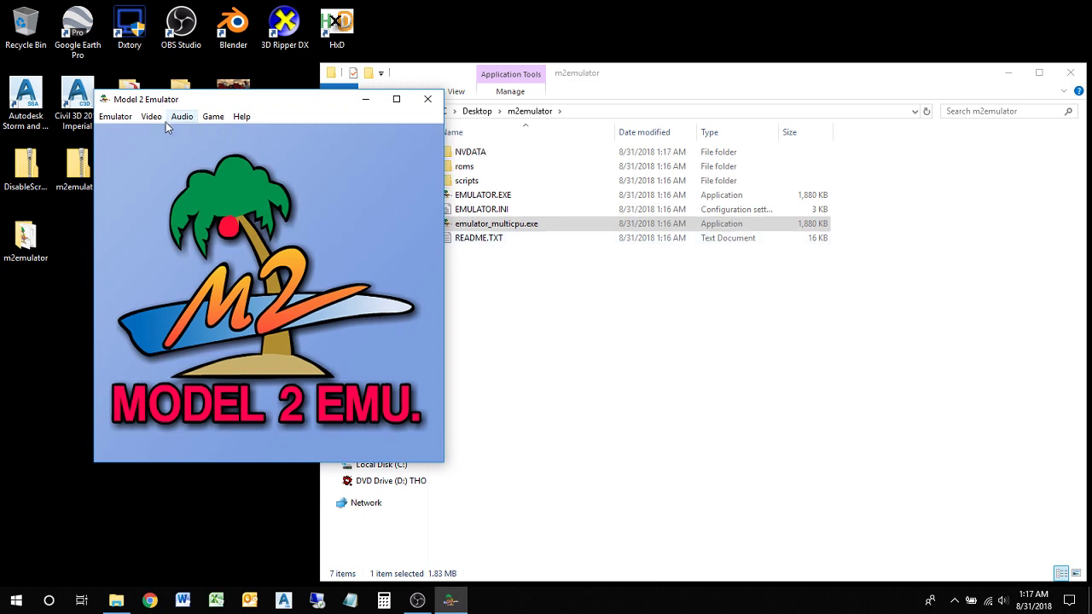
left_click(115, 117)
left_click(129, 132)
scroll(215, 324, "down", 5)
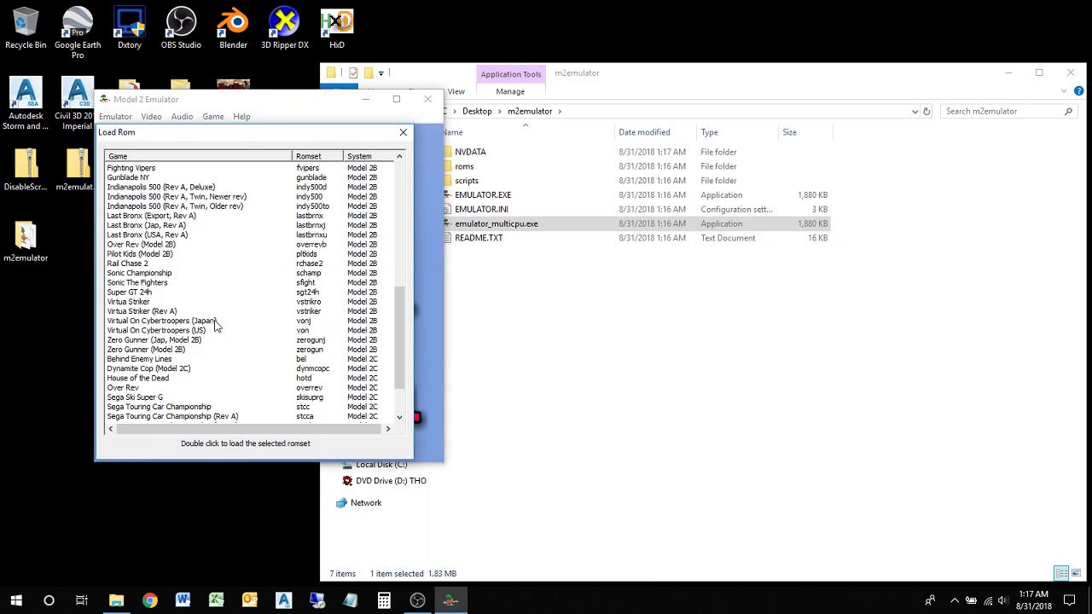
scroll(215, 325, "down", 2)
double_click(160, 333)
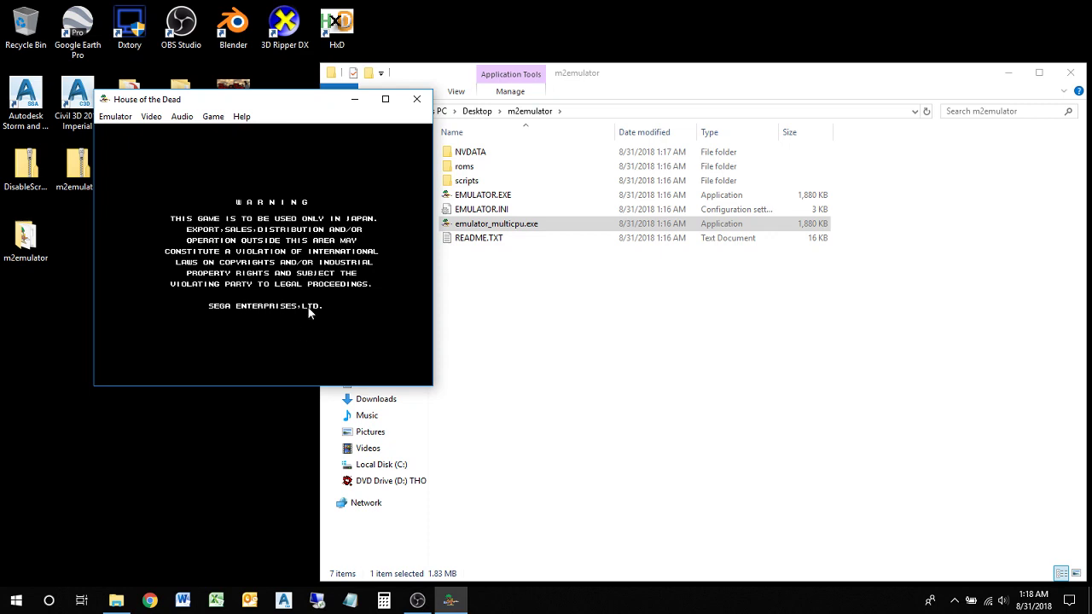
Enter the game's test menu and open Game Assignments
key("F2")
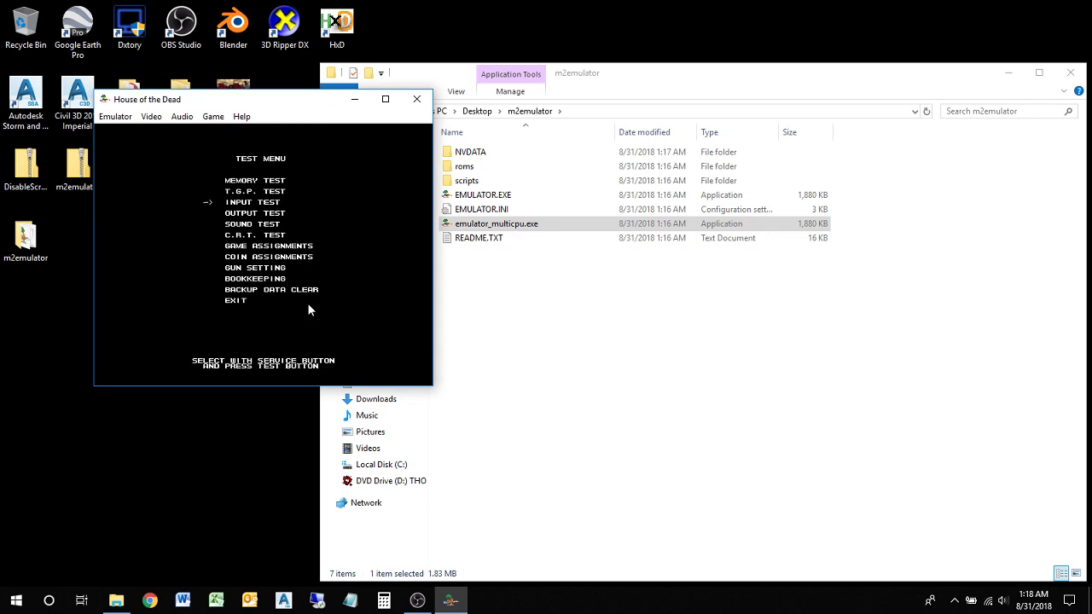
key("F1")
key("F1")
key("F1")
key("F1")
key("F2")
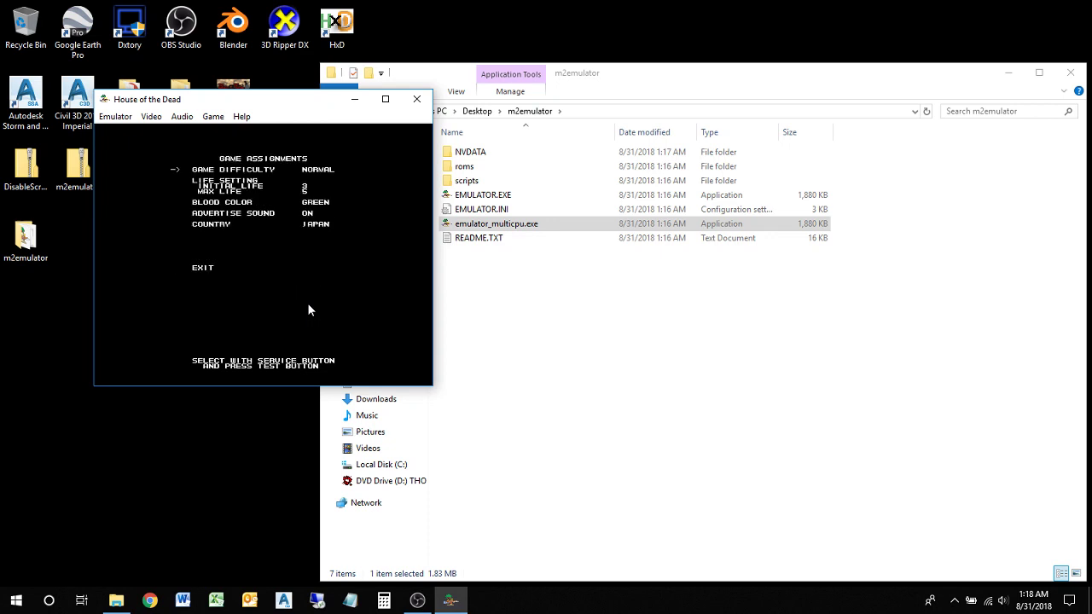
Adjust the options in Game Assignments and exit back to the test menu
key("F2")
key("F1")
key("F1")
key("F1")
key("F2")
Calibrate the player 1 gun in Gun Setting by shooting both target grids, and memorize the adjustment
key("F1")
key("F1")
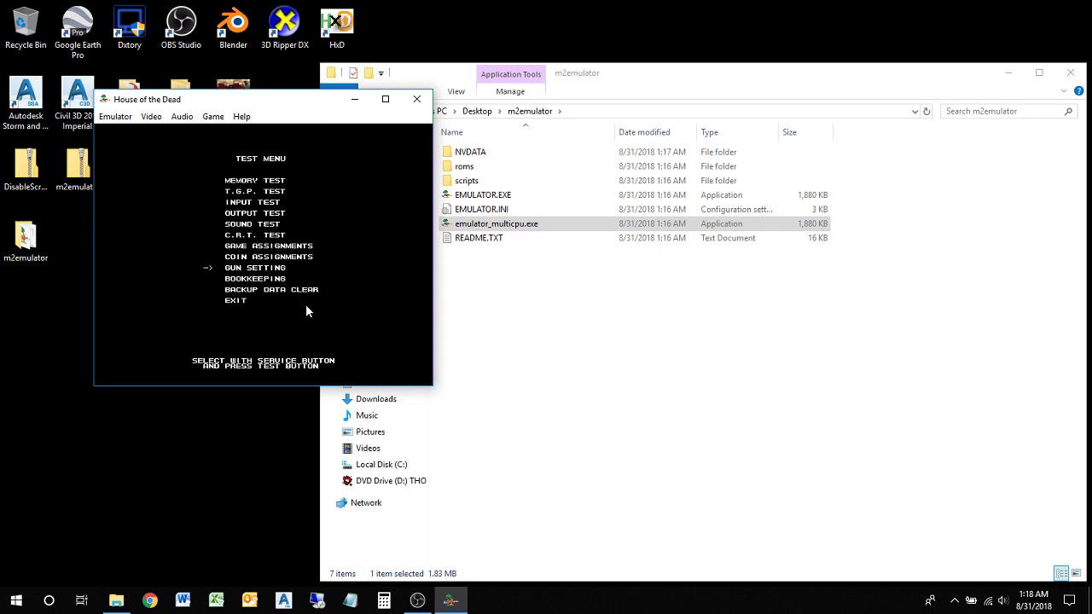
key("F2")
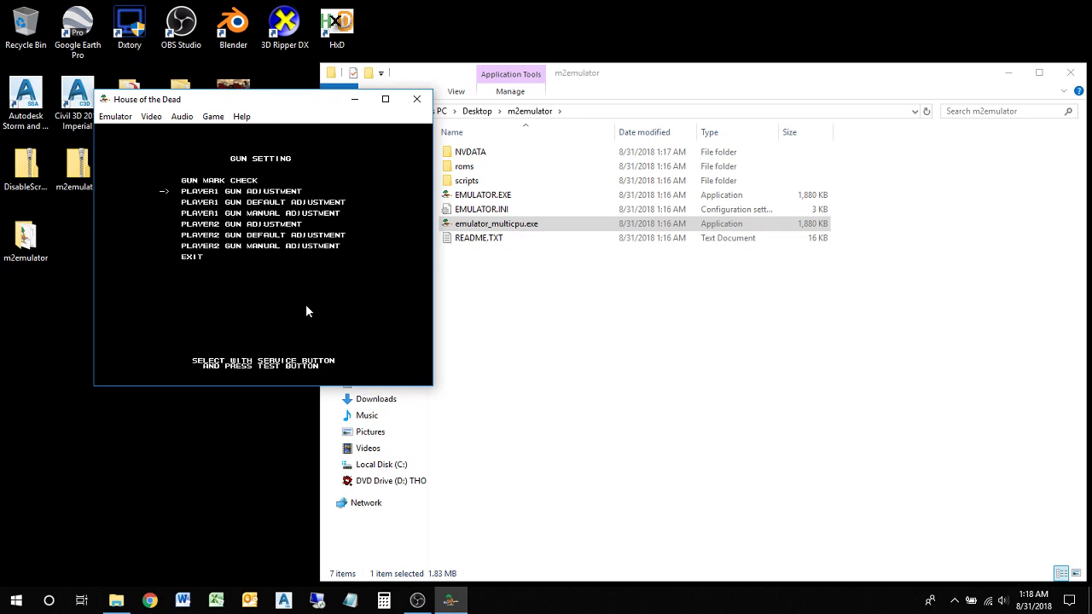
key("F2")
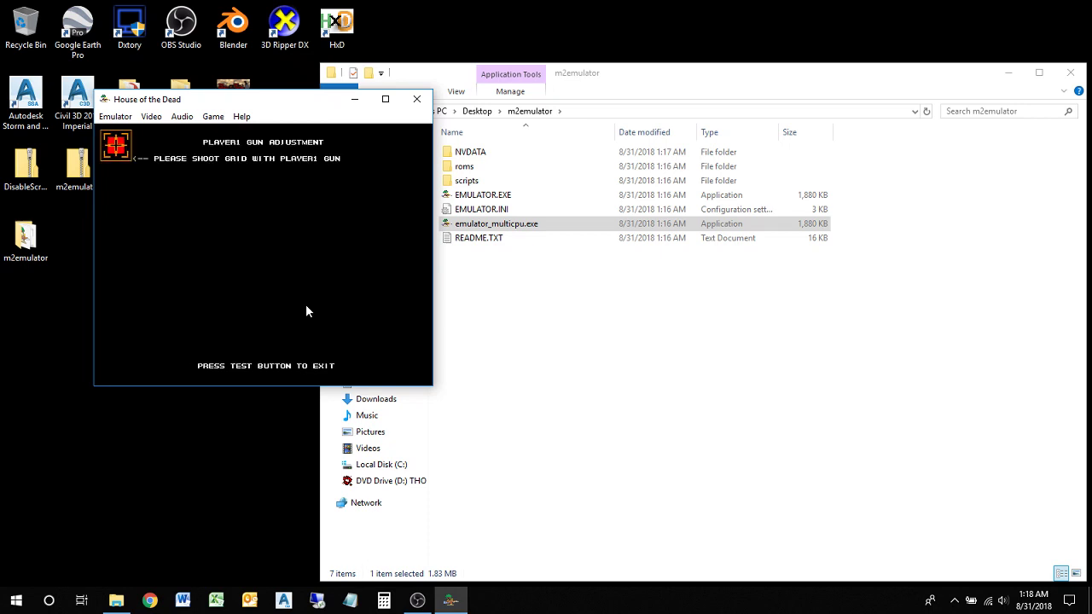
left_click(117, 147)
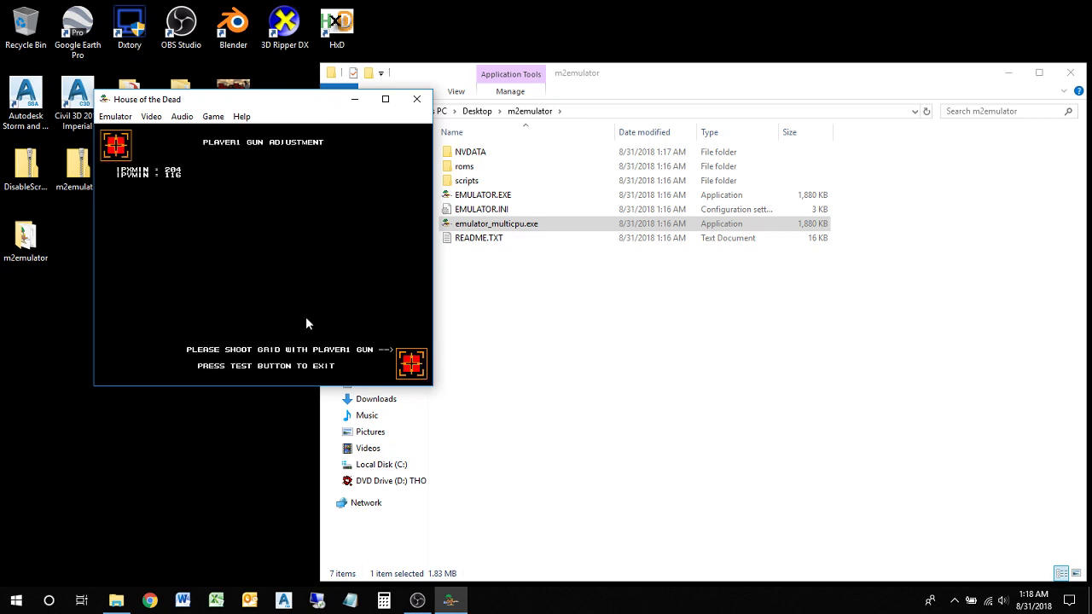
left_click(412, 366)
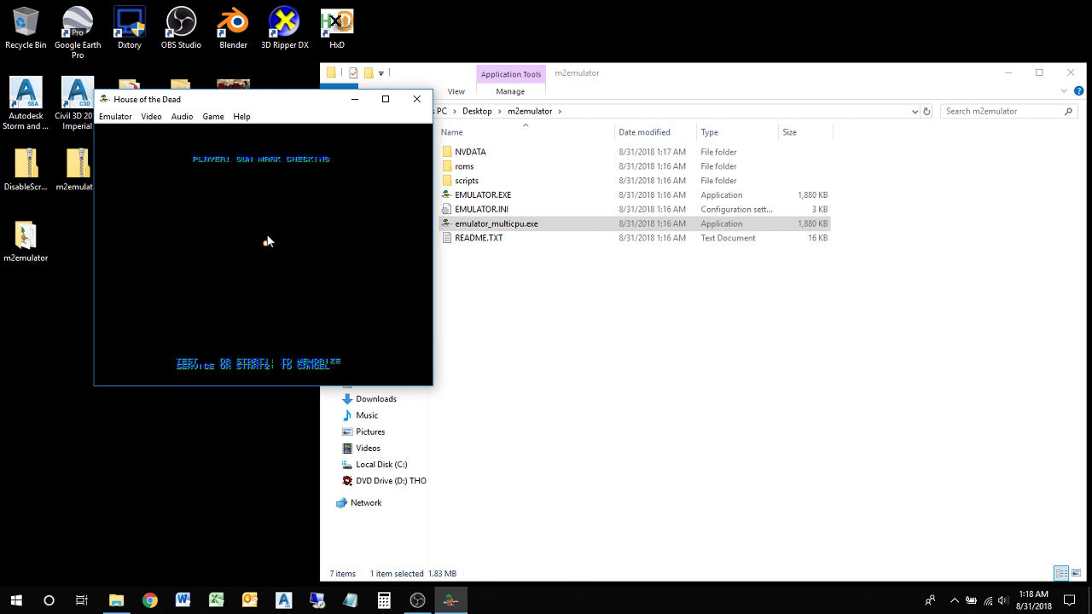
key("F2")
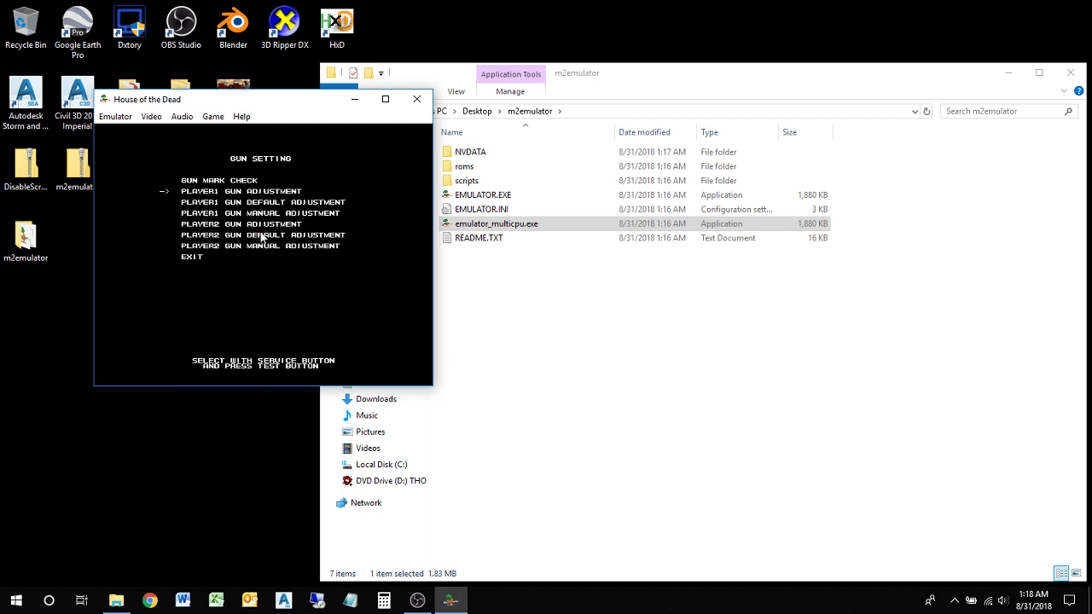
Exit the Gun Setting screen and leave the test menu to restart the game
key("F2")
key("F2")
key("F2")
key("F2")
key("F2")
key("F2")
key("F2")
key("F2")
key("F2")
key("F2")
key("F1")
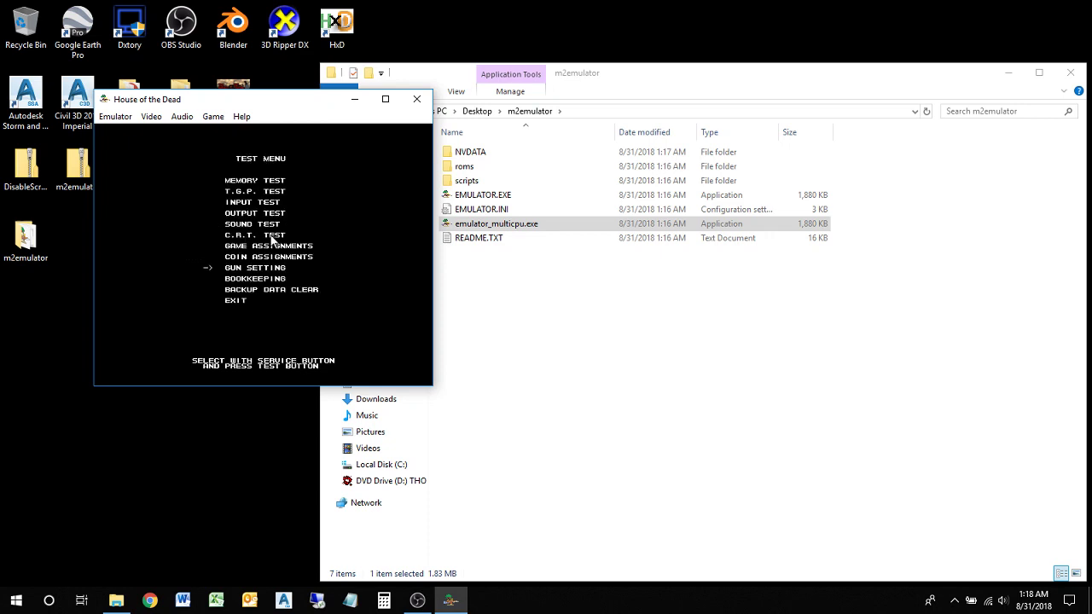
key("F2")
key("F2")
key("F1")
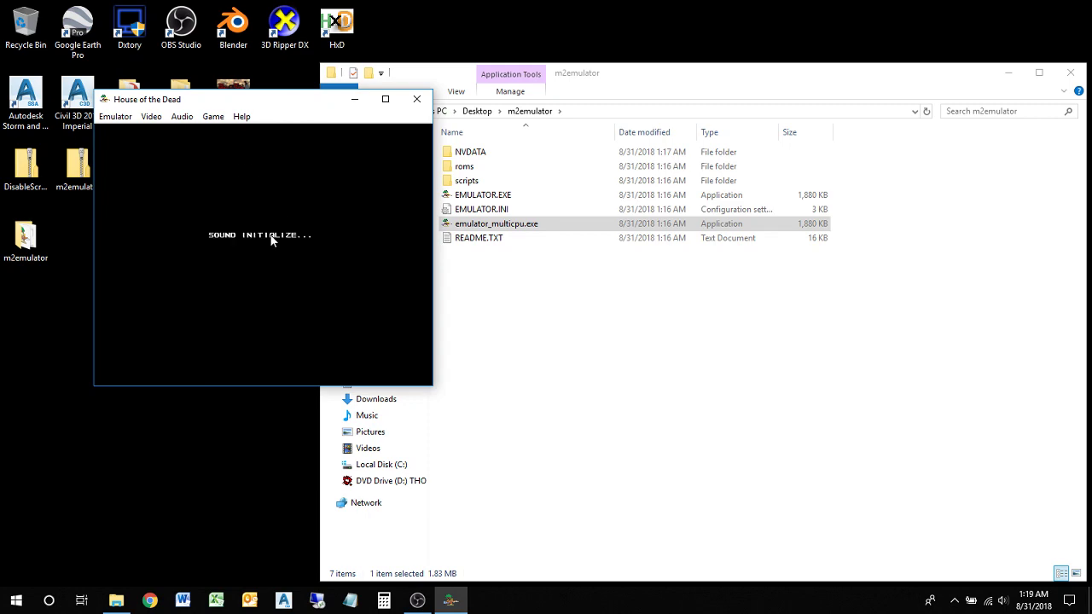
Insert credits, start a one-player game and fire several shots to test the gun, then close the emulator
key("5")
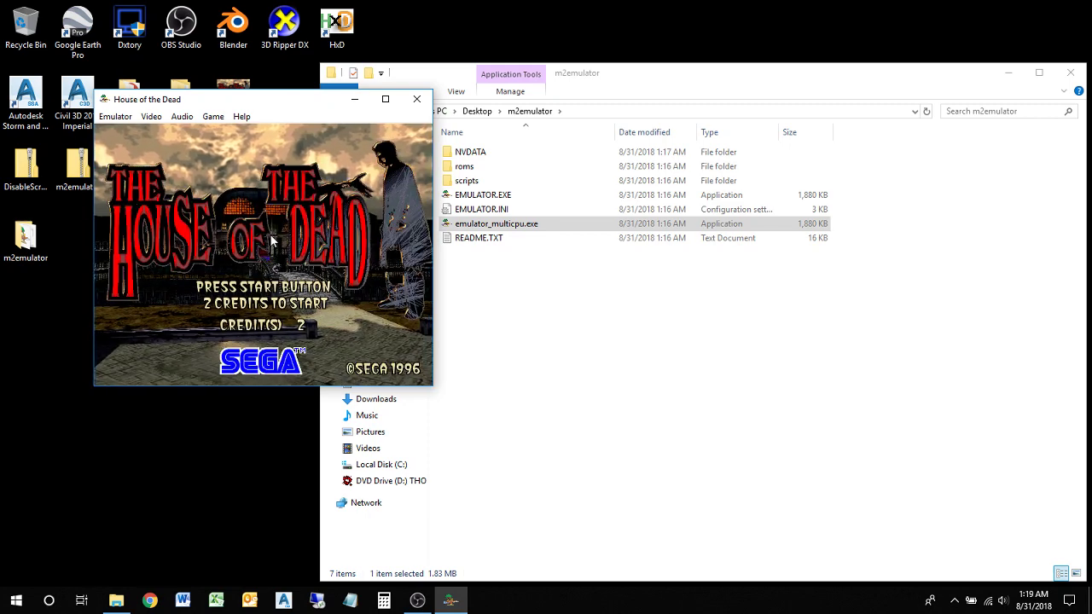
key("1")
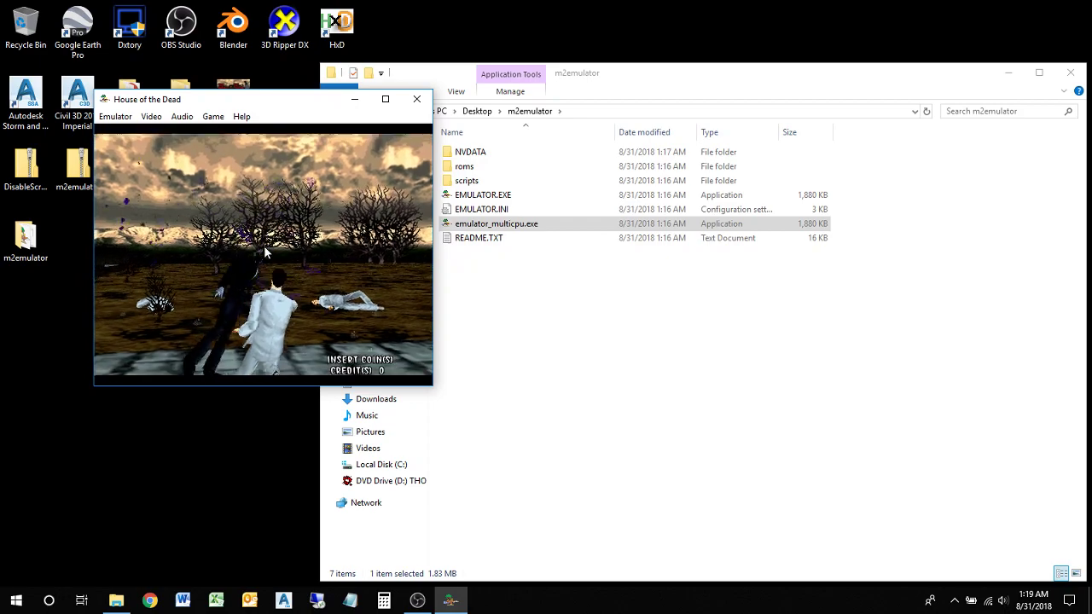
left_click(298, 220)
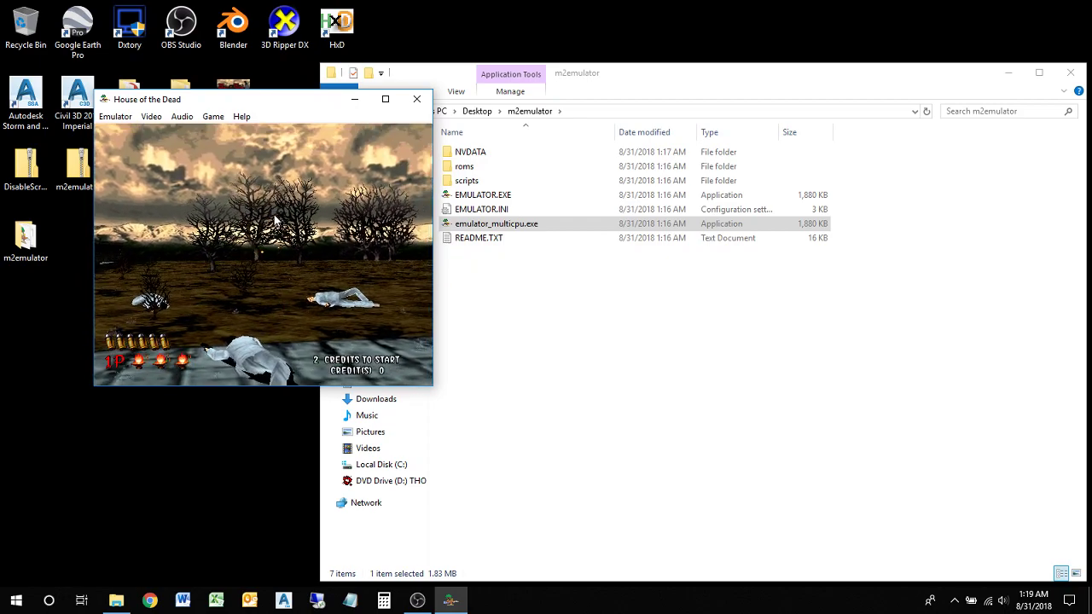
left_click(269, 215)
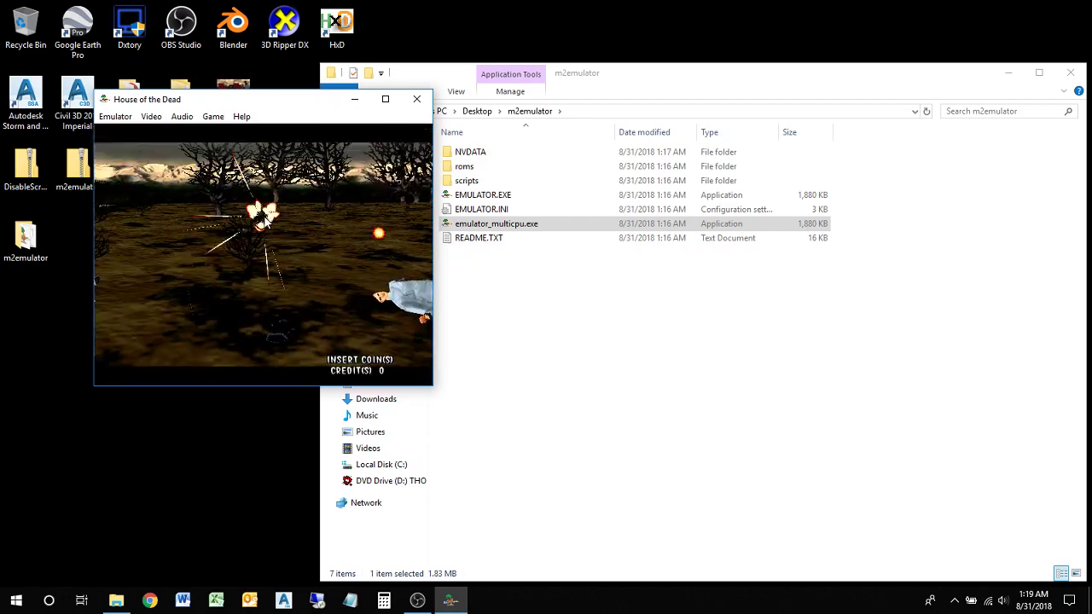
left_click(230, 235)
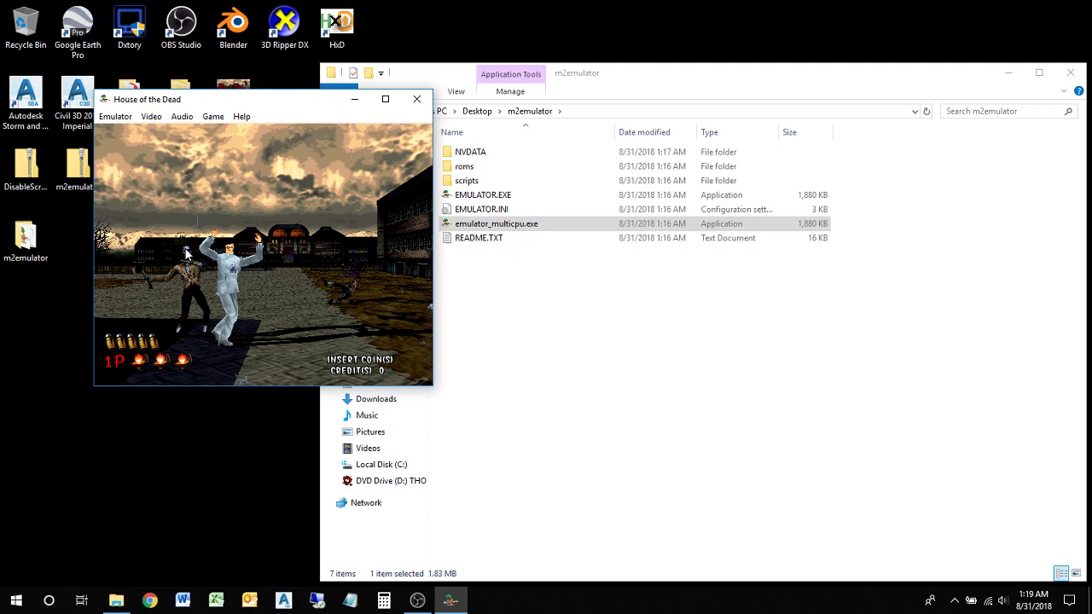
left_click(416, 99)
left_click(555, 343)
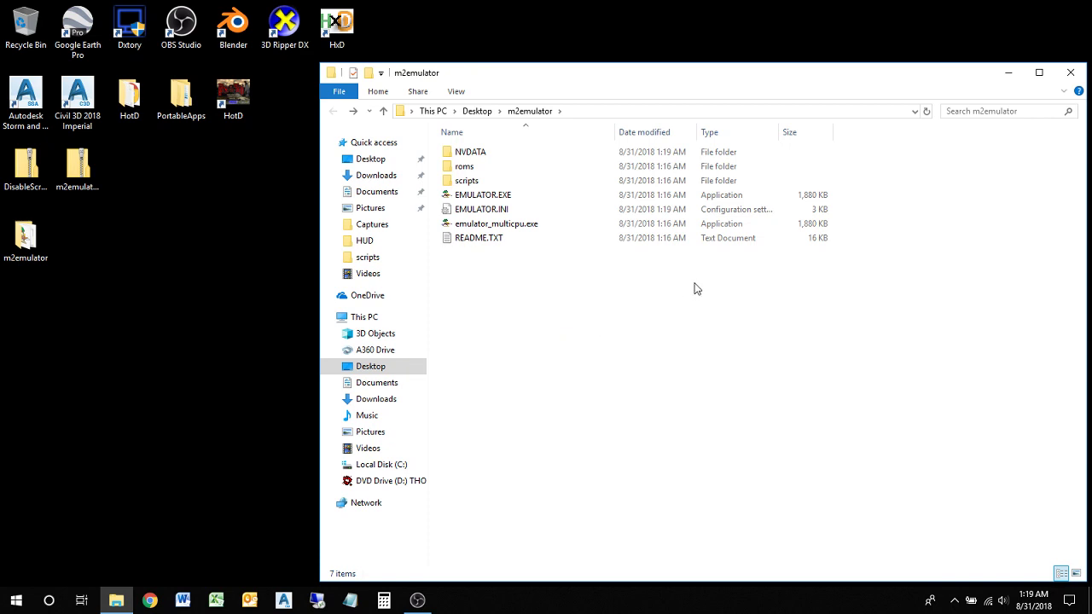
Run House of the Dead from its desktop shortcut with the rendering statistics overlay switched off to check gameplay, and close the emulator
left_click(1069, 79)
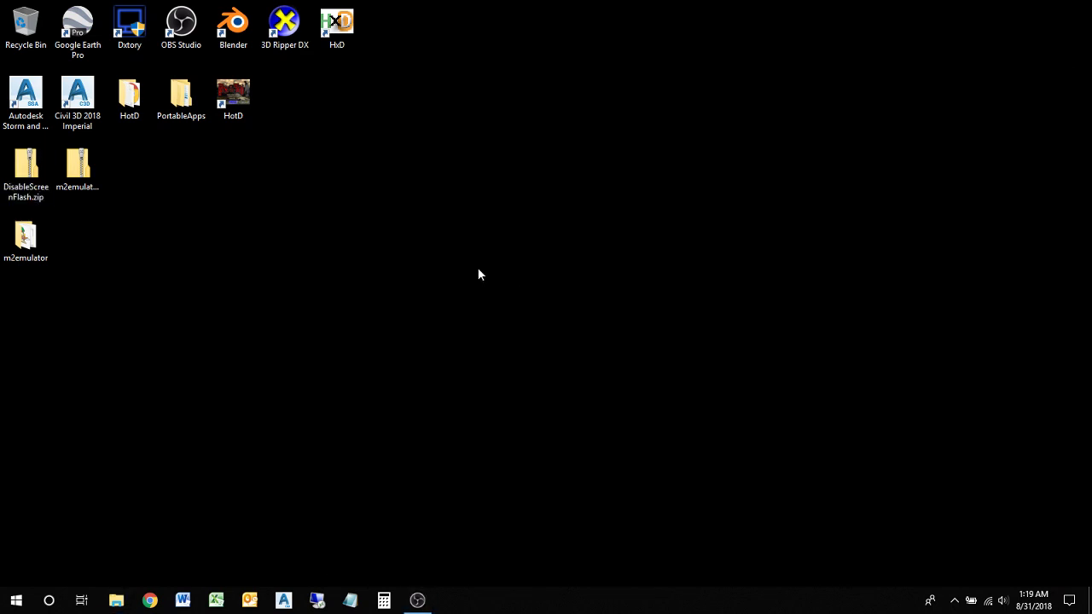
double_click(233, 93)
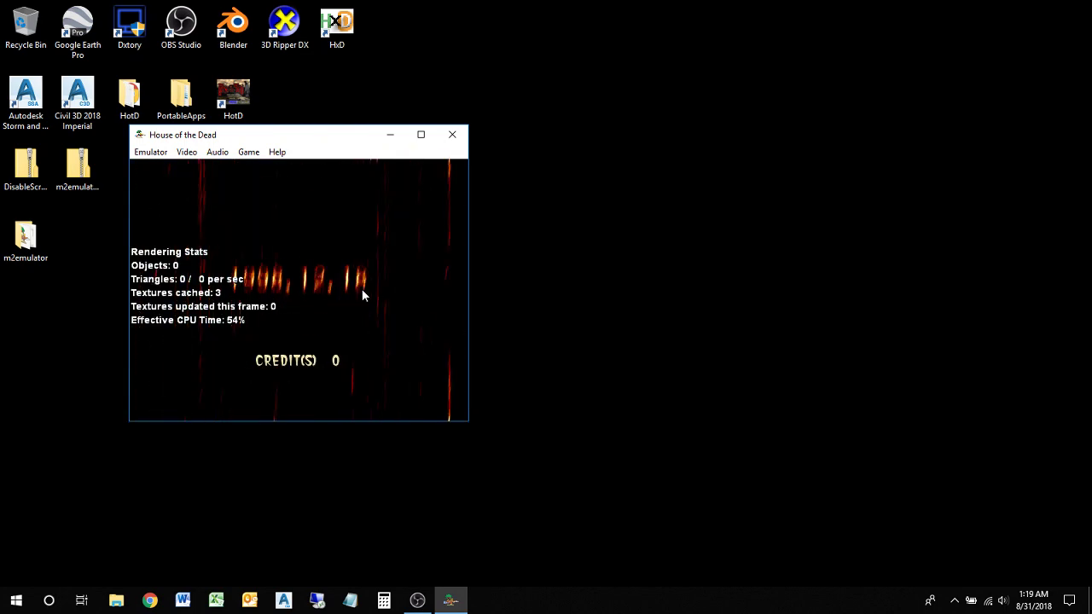
key("F11")
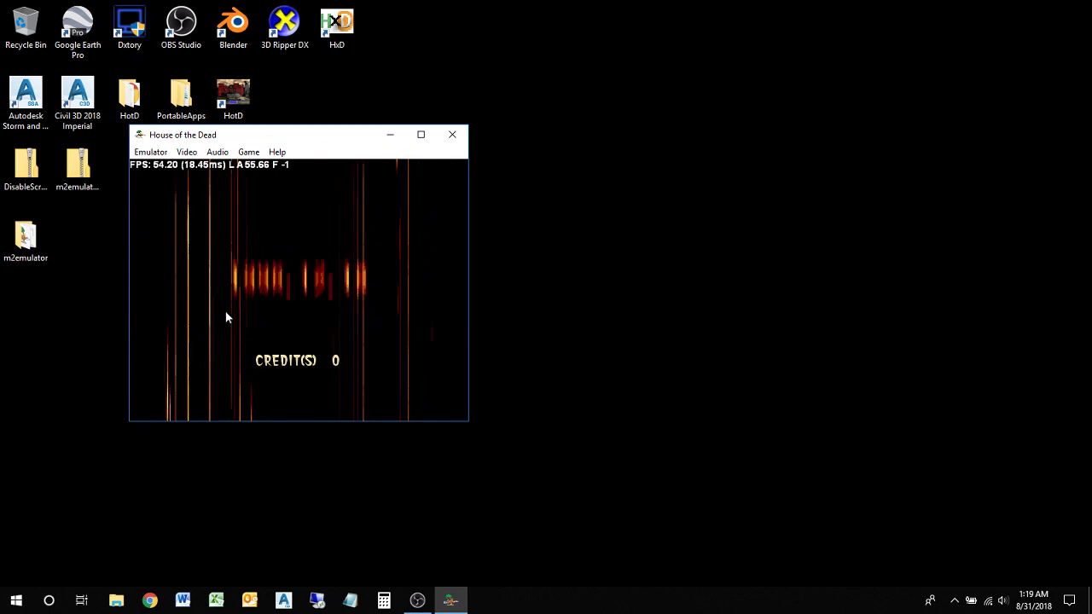
key("F11")
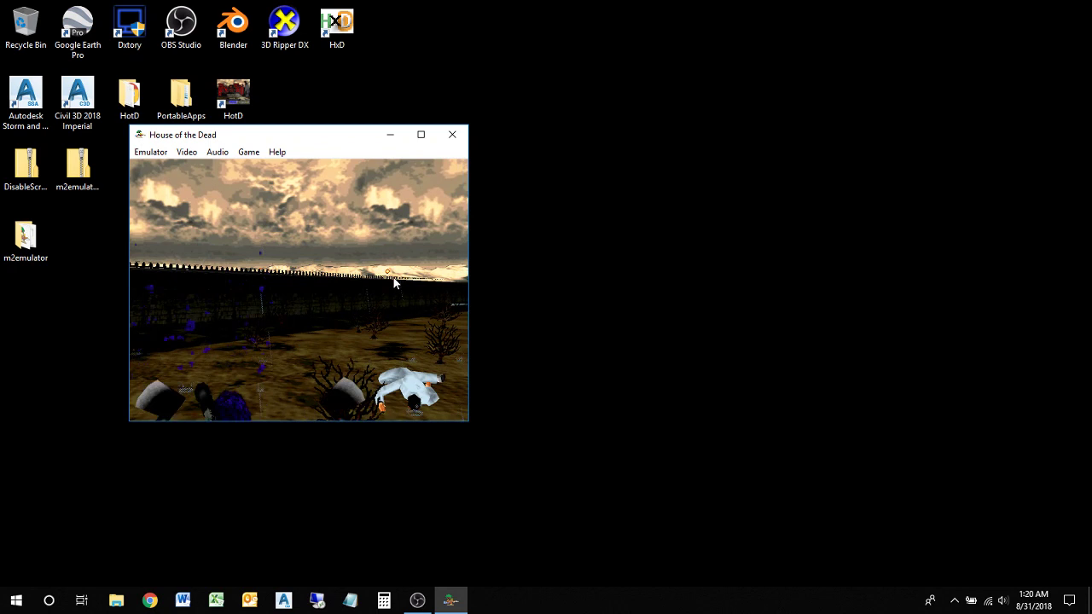
left_click(450, 136)
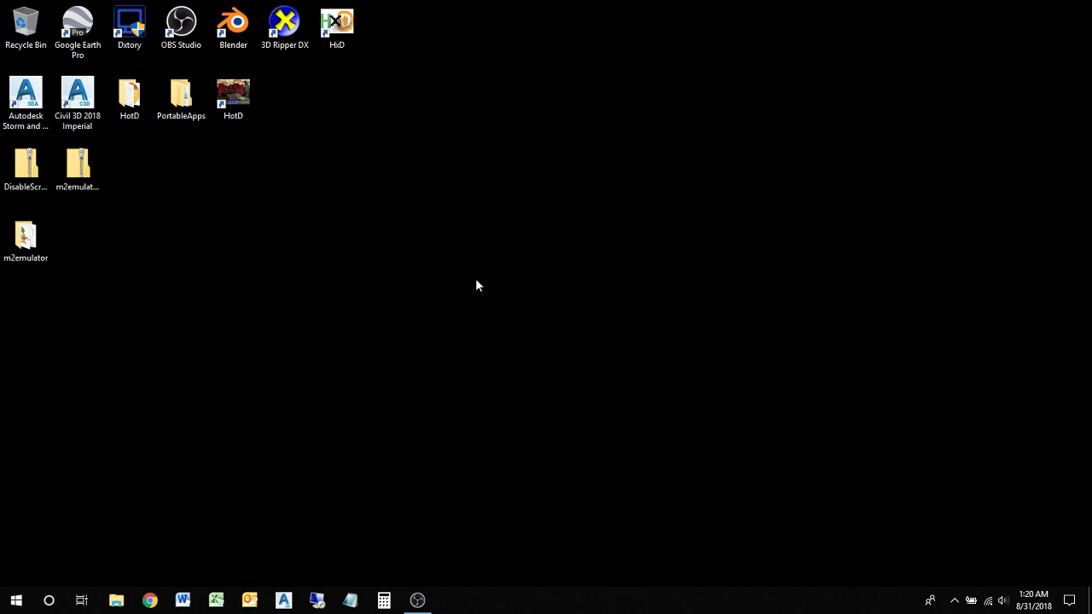
Relaunch House of the Dead from its desktop shortcut and place its window below the desktop shortcuts
double_click(233, 94)
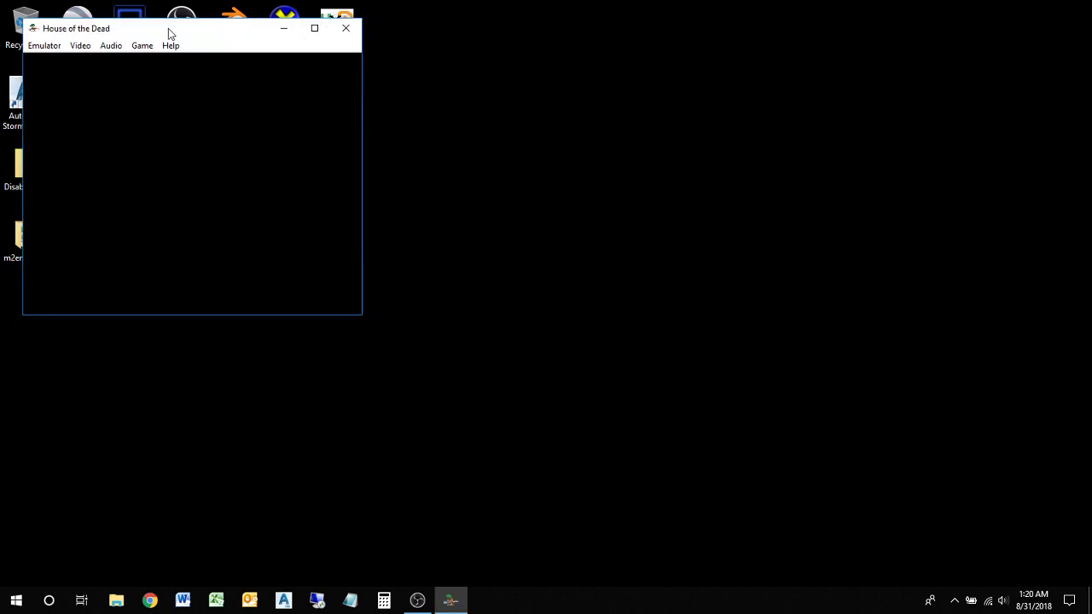
left_click_drag(168, 28, 247, 241)
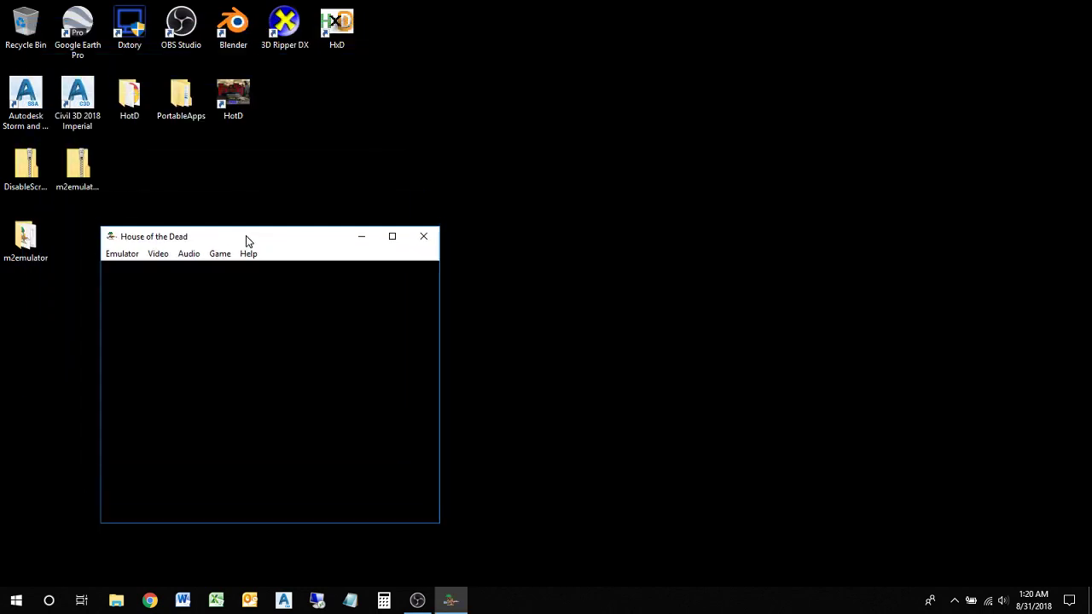
Open model2.lua from the scripts folder inside the desktop m2emulator folder
left_click(116, 601)
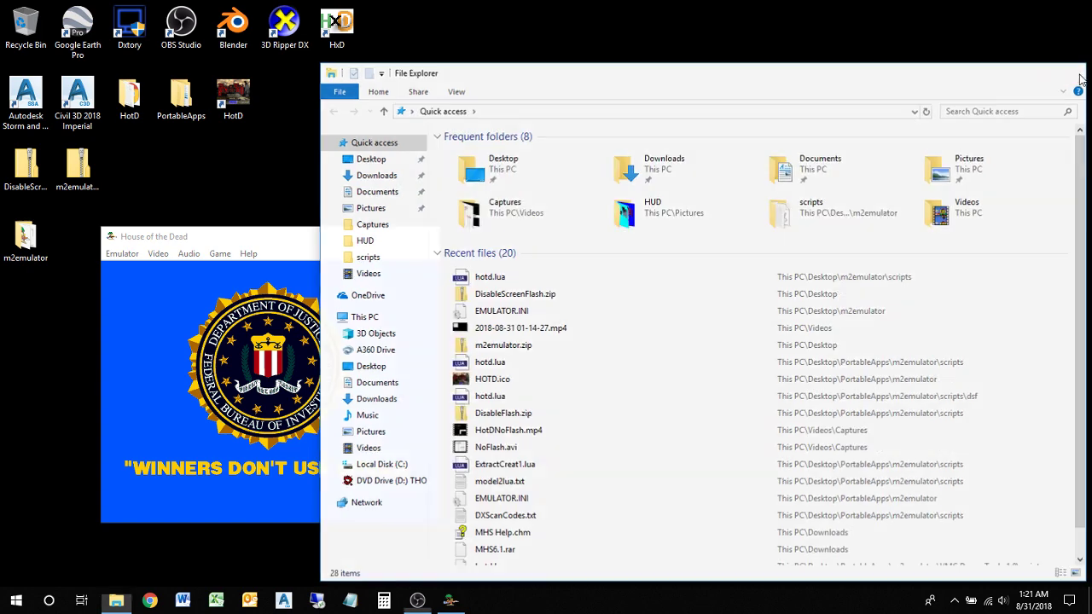
left_click(1063, 77)
double_click(30, 241)
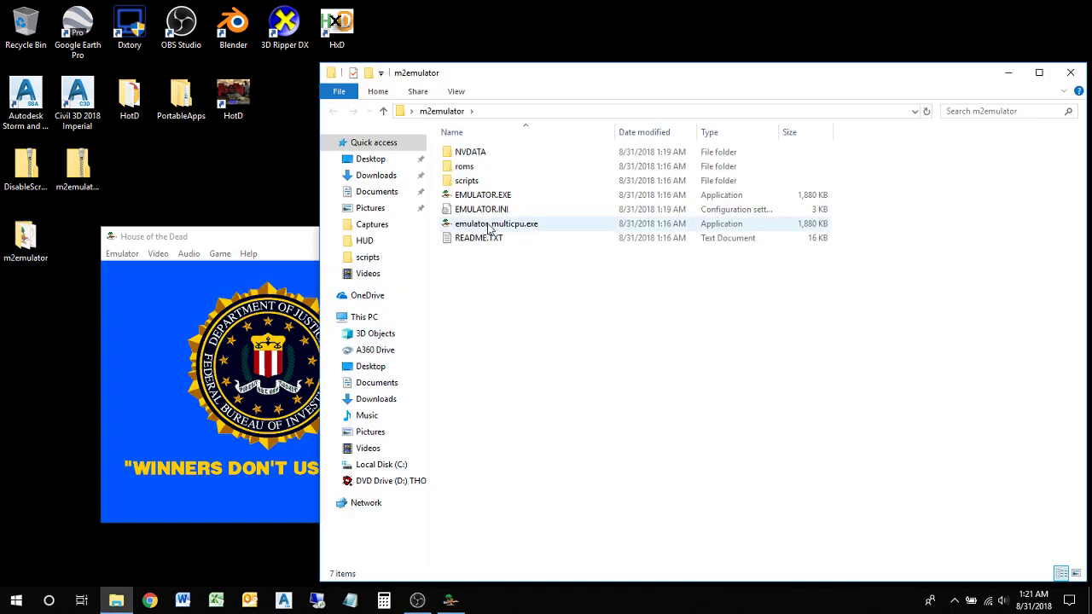
double_click(480, 181)
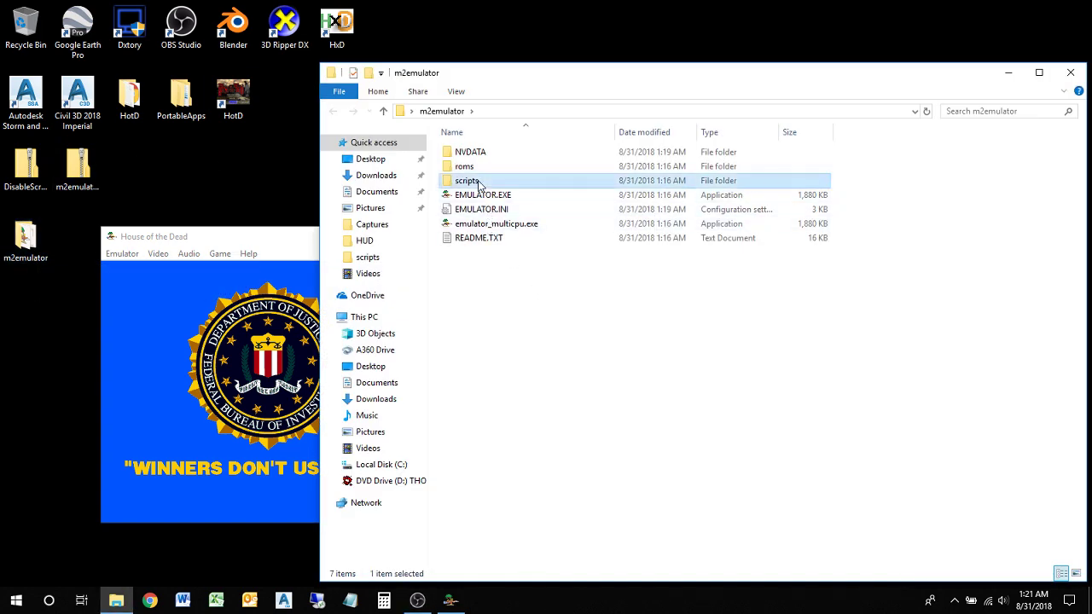
left_click(484, 243)
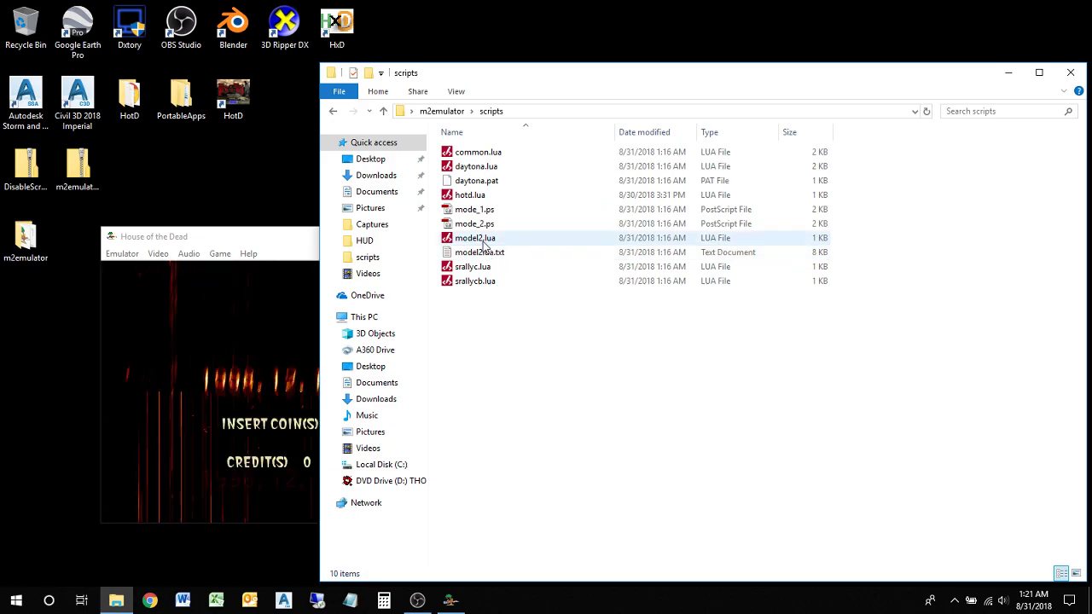
double_click(484, 243)
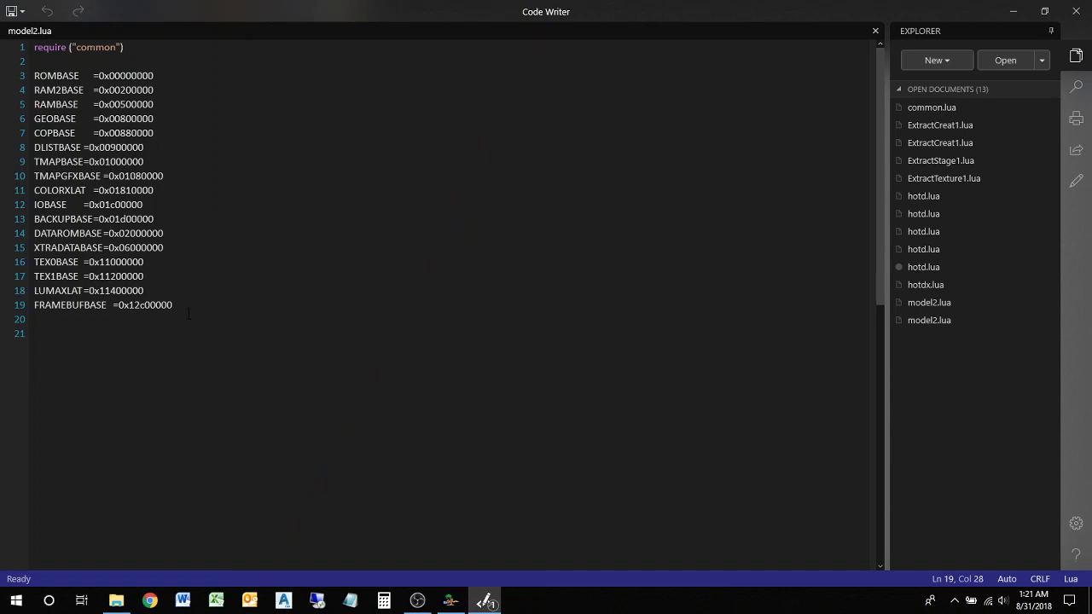
Examine the base addresses in model2.lua, highlighting the full list, RAMBASE, TMAPGFXBASE, TEX0BASE and TEX1BASE, and FRAMEBUFBASE
left_click_drag(185, 309, 34, 75)
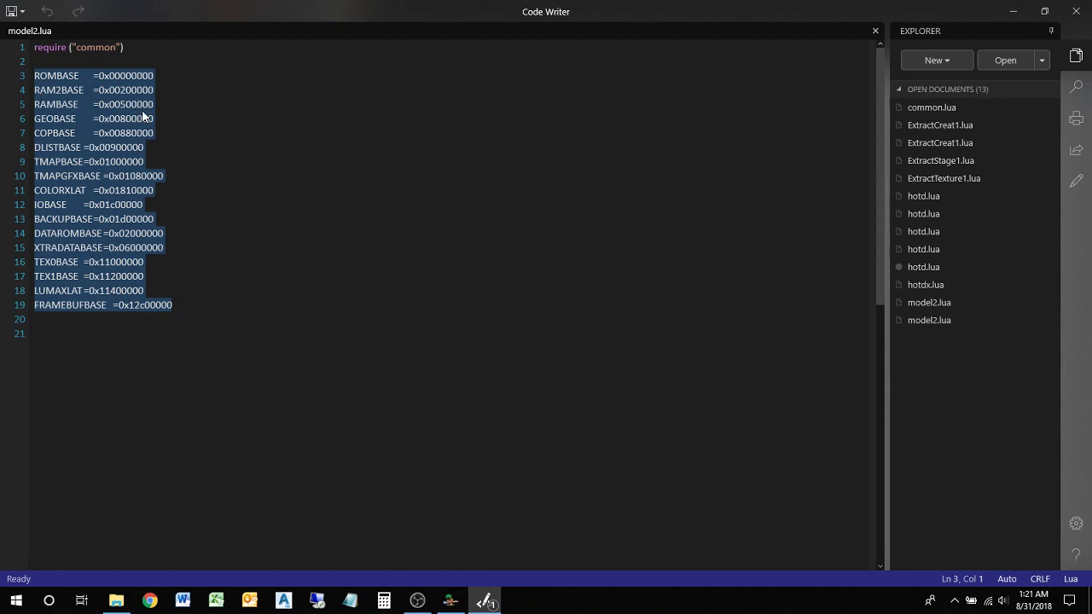
left_click(60, 88)
left_click_drag(157, 106, 34, 109)
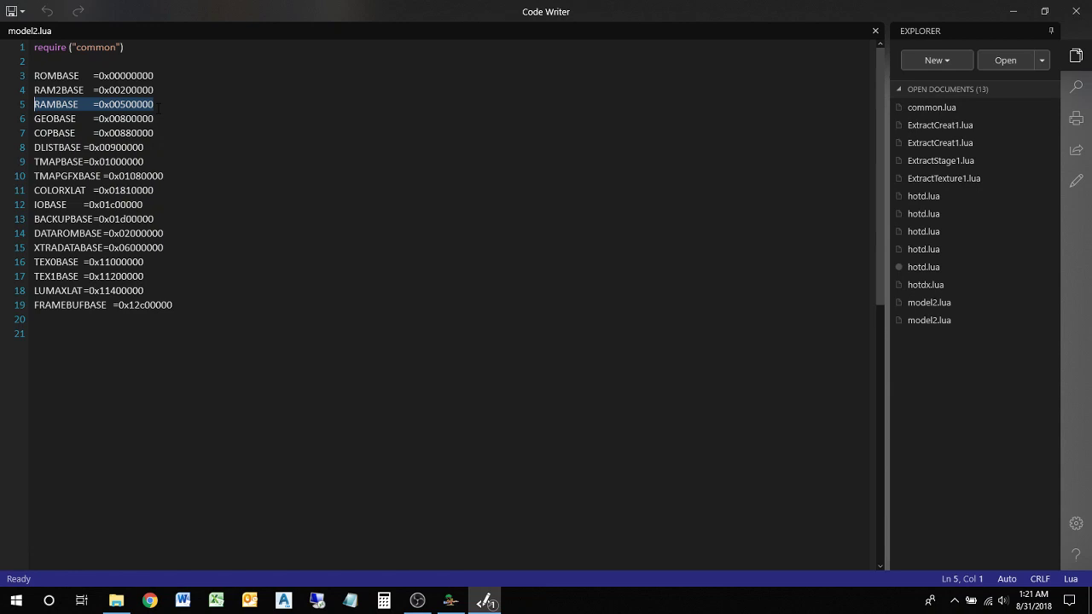
left_click_drag(164, 176, 36, 176)
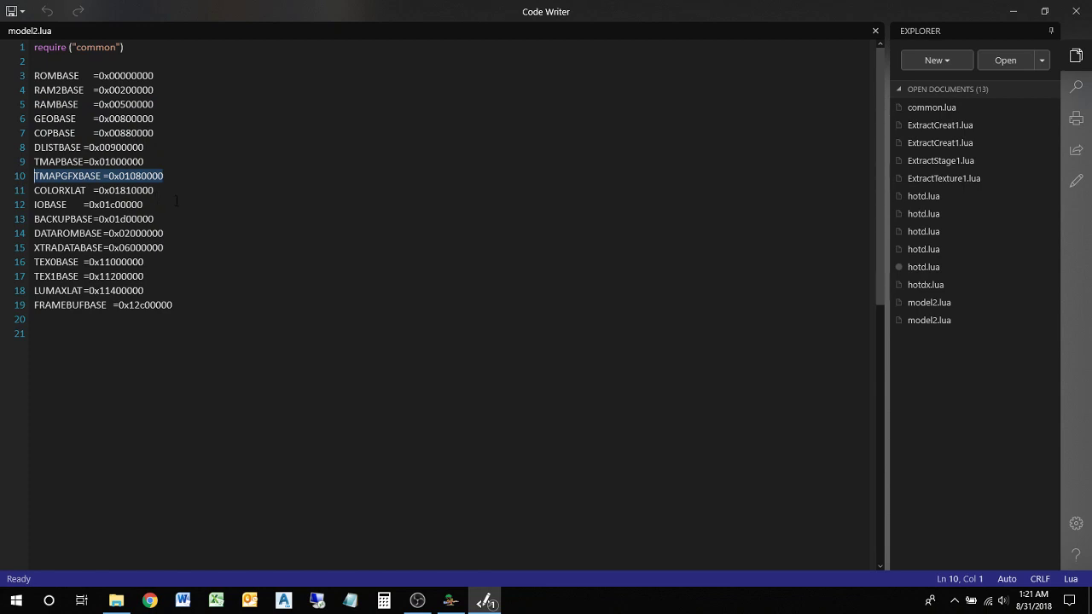
left_click_drag(147, 276, 34, 262)
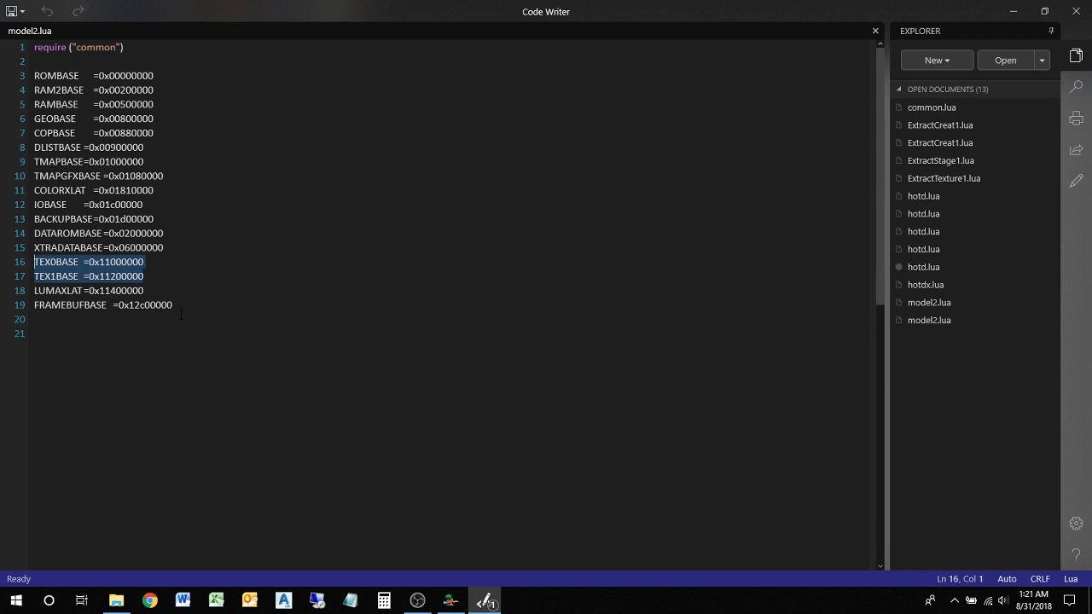
left_click_drag(174, 306, 34, 305)
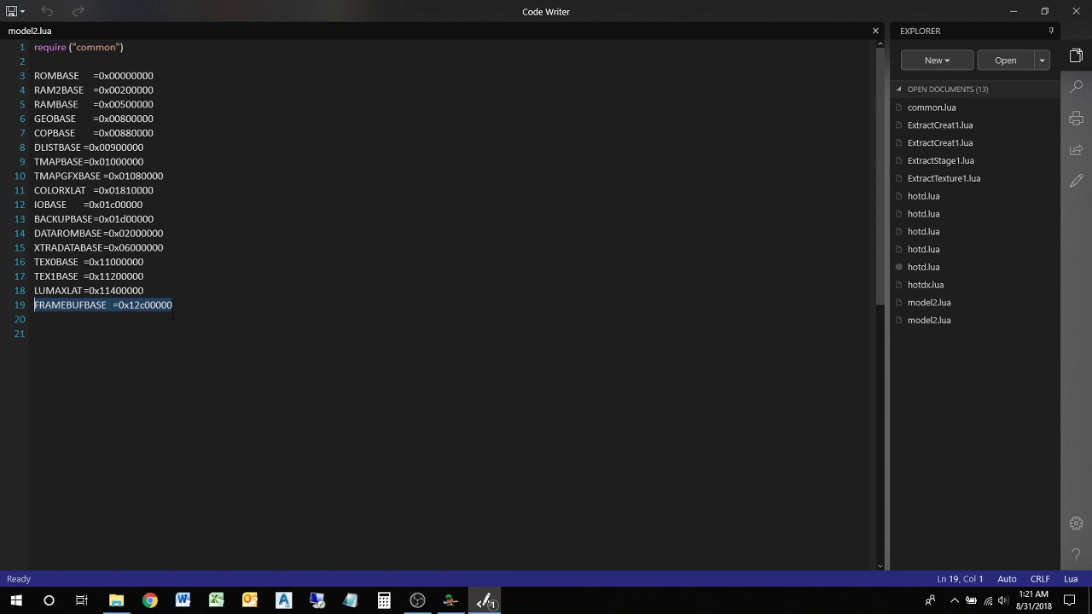
left_click(221, 311)
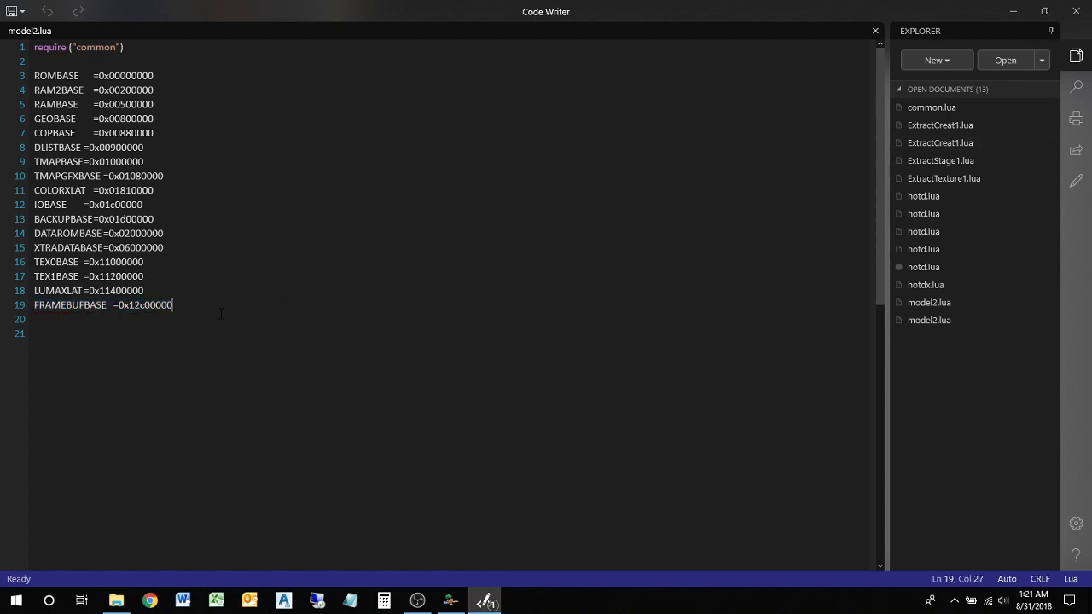
Open model2lua.txt from the scripts folder and read through the LUA Scripts documentation to the Model 2 specific functions
left_click(116, 602)
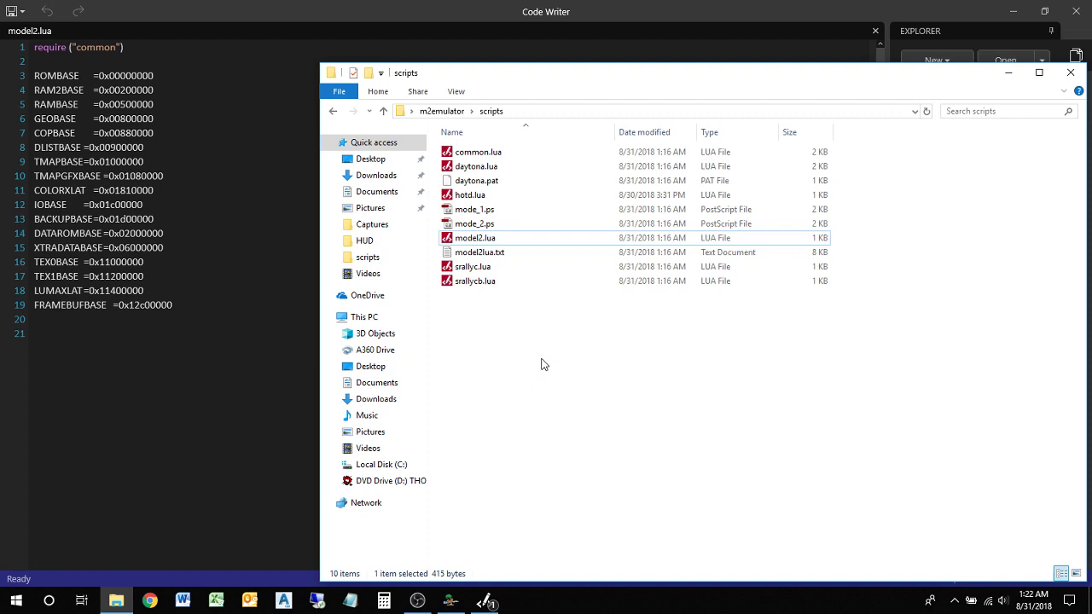
double_click(484, 259)
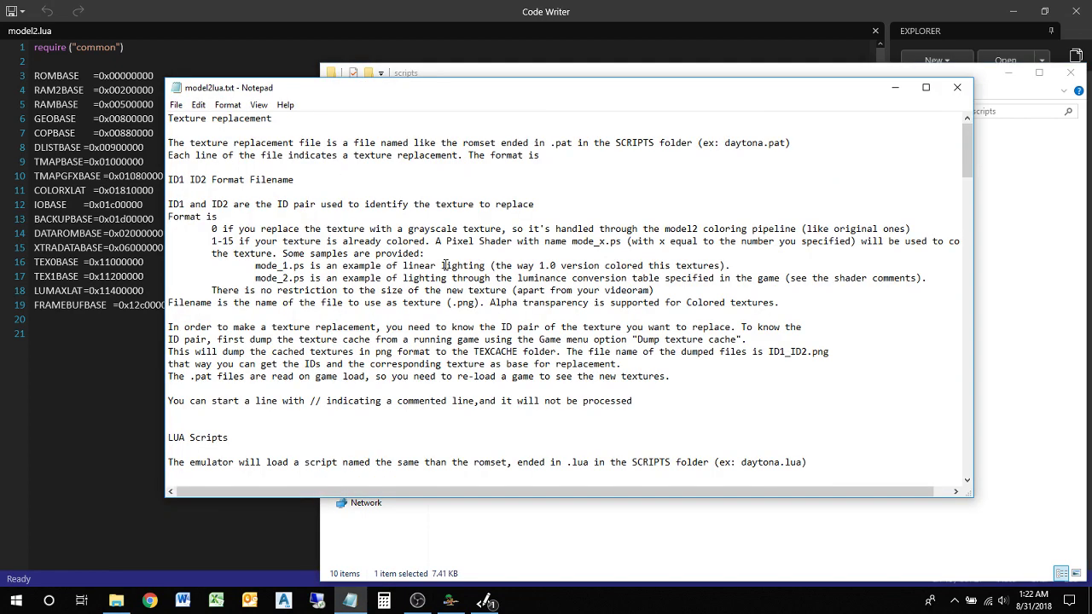
scroll(423, 327, "down", 5)
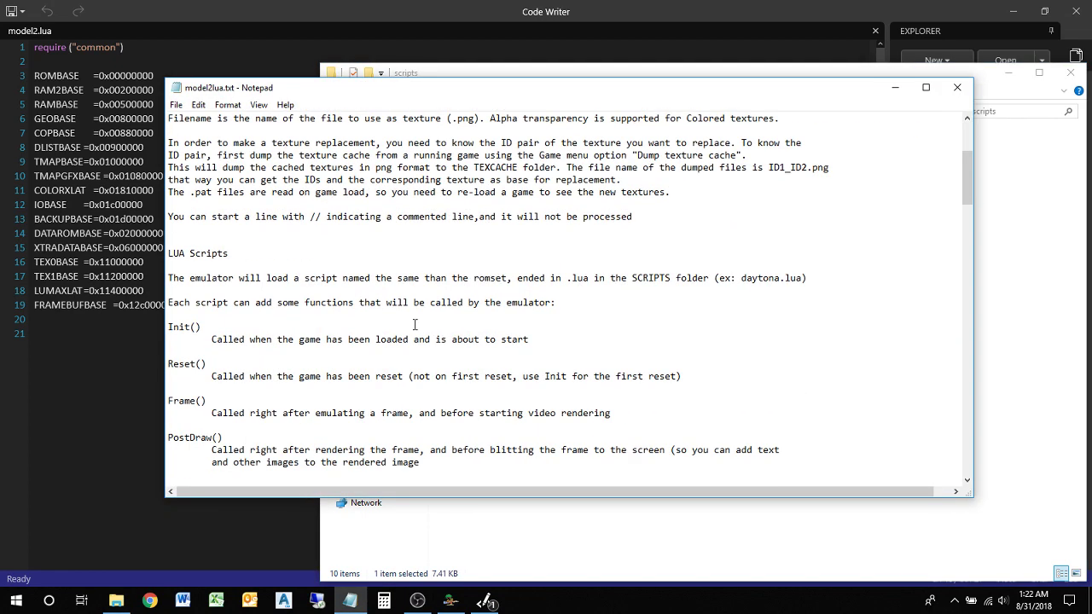
double_click(230, 254)
key("shift+Home")
scroll(337, 262, "down", 10)
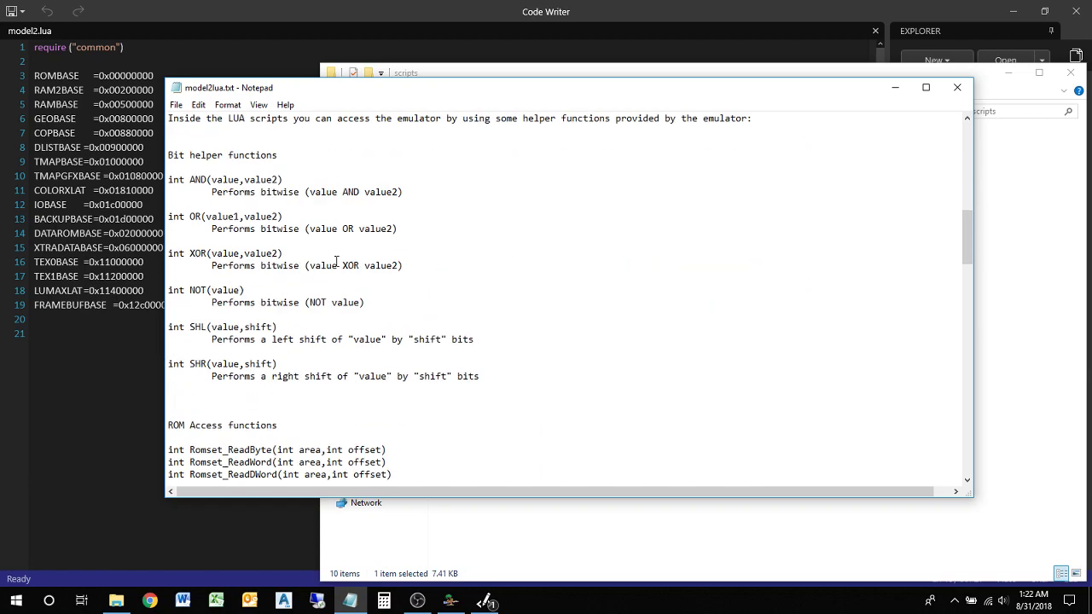
scroll(335, 261, "down", 20)
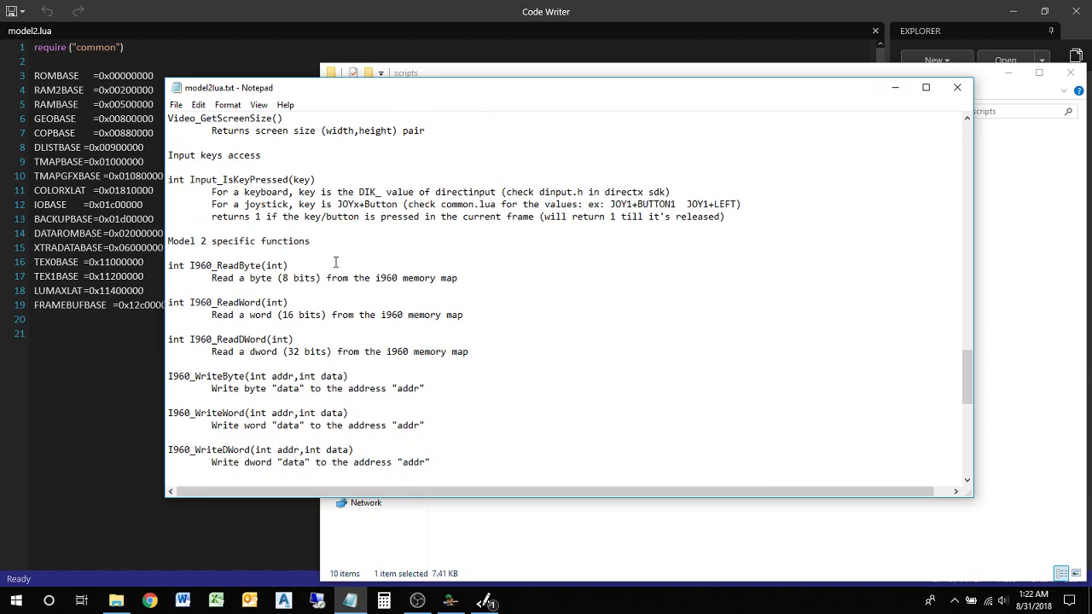
scroll(335, 261, "down", 5)
scroll(335, 261, "up", 2)
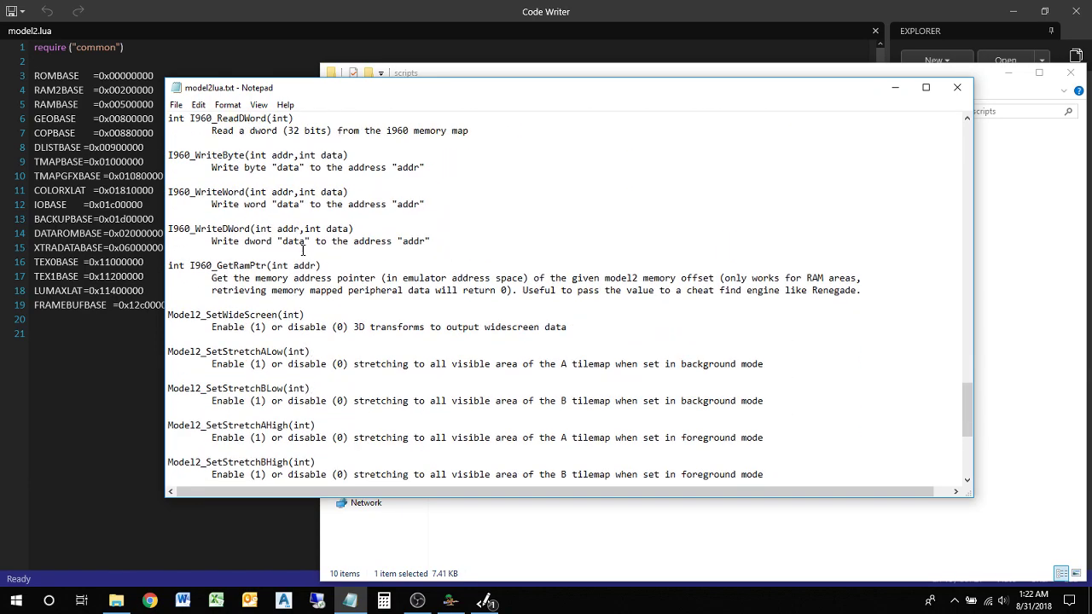
Examine the I960_GetRamPtr function and its addr argument in the documentation, and close the text file and the scripts folder
left_click_drag(218, 266, 268, 265)
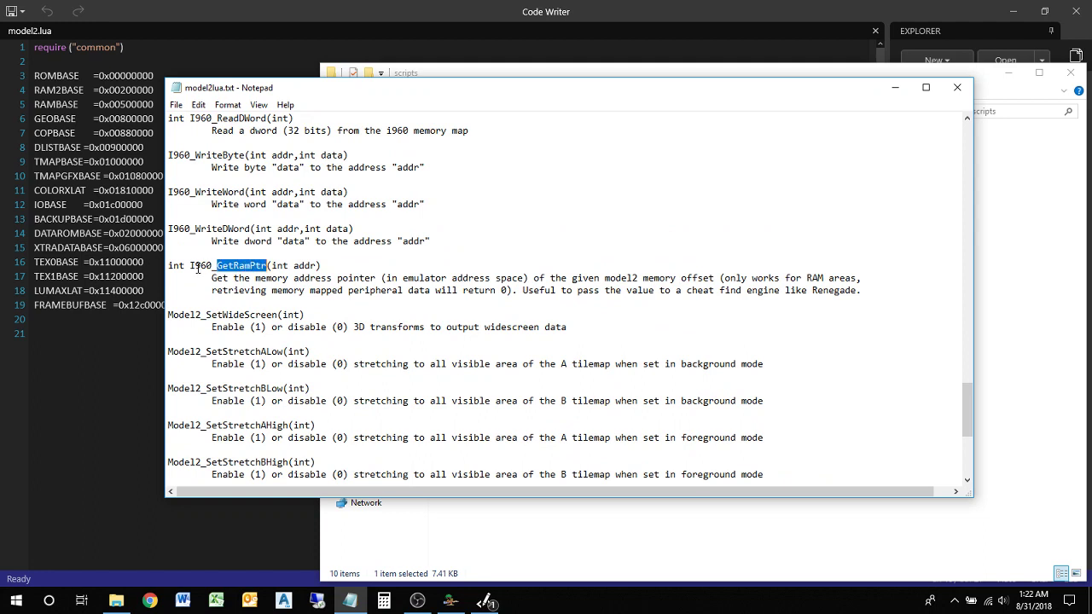
left_click_drag(190, 265, 267, 266)
left_click_drag(294, 267, 316, 267)
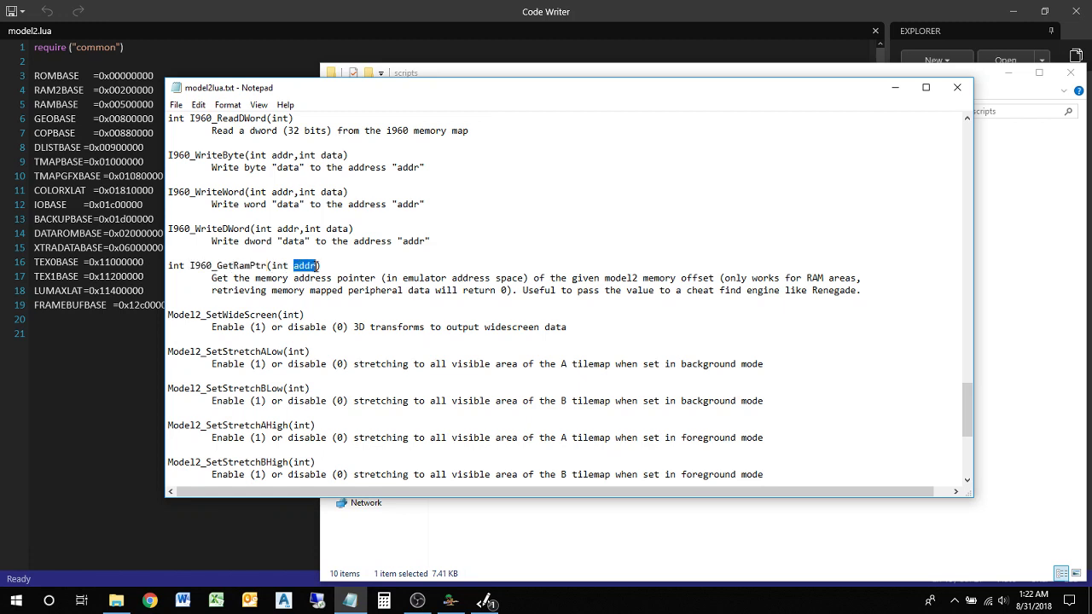
left_click(333, 272)
left_click(958, 87)
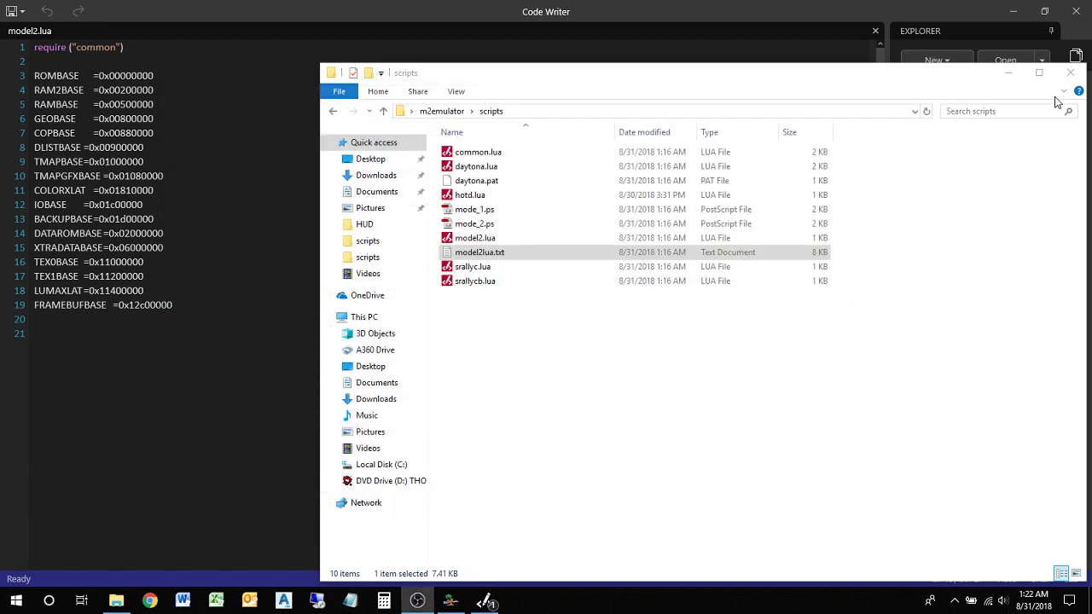
left_click(1070, 72)
Highlight the full base address list in model2.lua, minimize the code editor and move the House of the Dead window higher up
left_click_drag(190, 307, 34, 75)
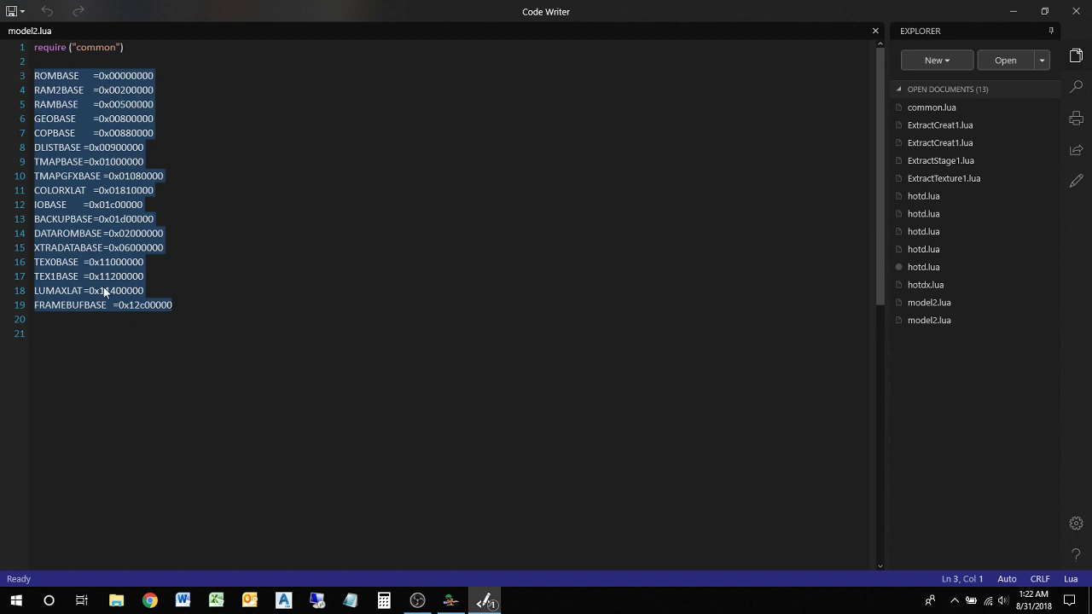
left_click(1012, 11)
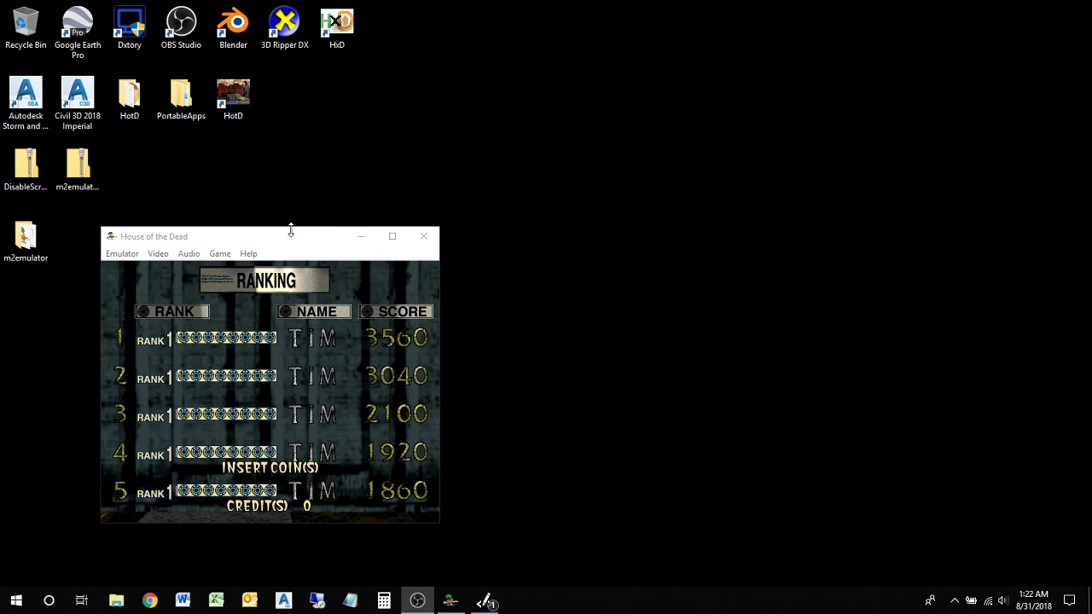
left_click_drag(291, 240, 292, 178)
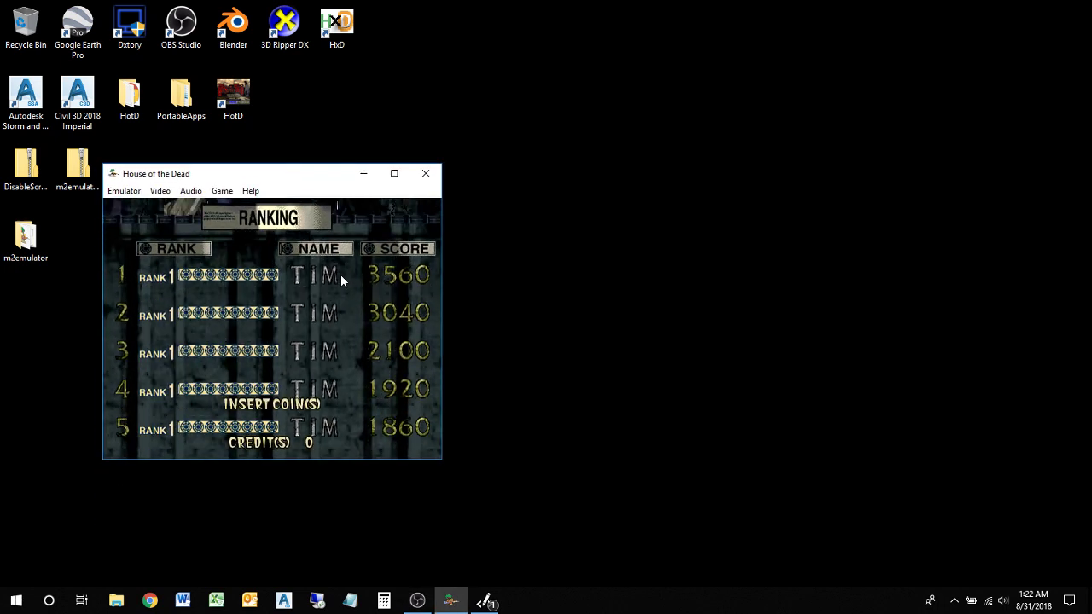
key("F11")
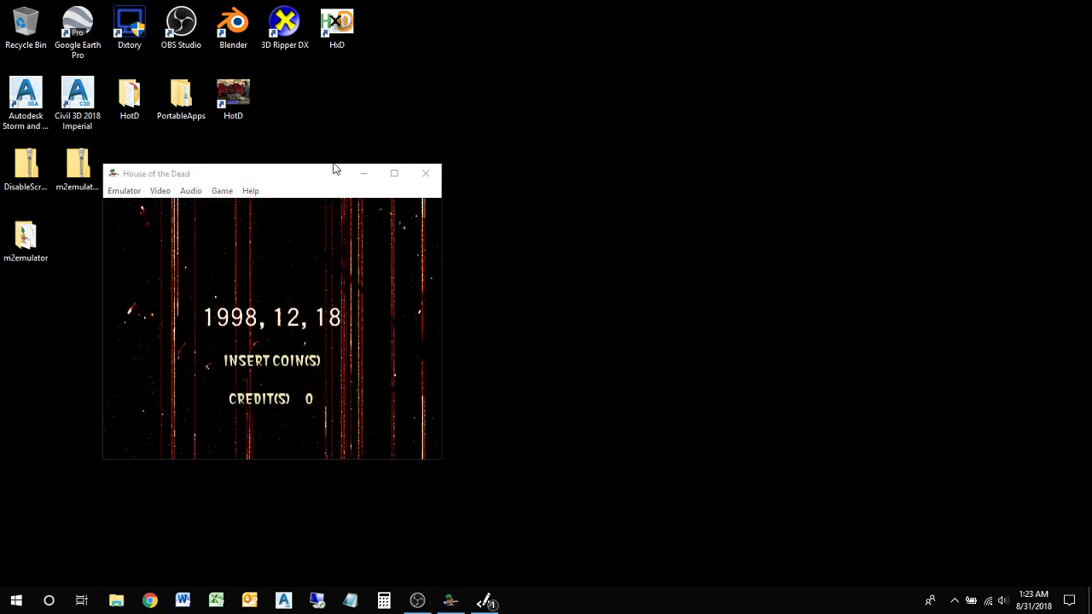
left_click_drag(326, 174, 331, 154)
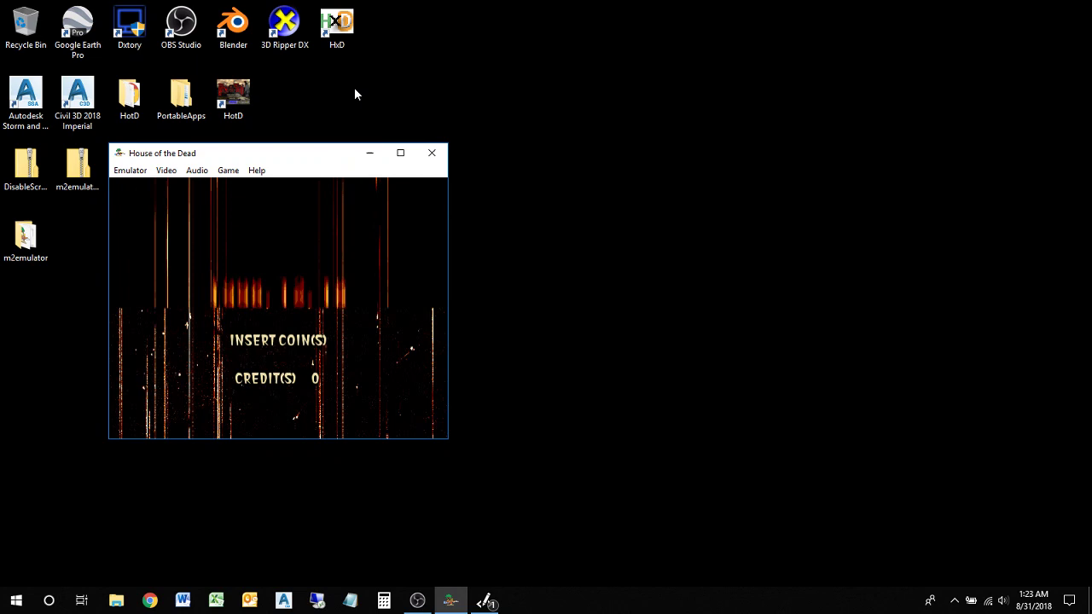
Open the emulator_multicpu.exe process memory in HxD and move the House of the Dead window clear of the hex editor
double_click(340, 26)
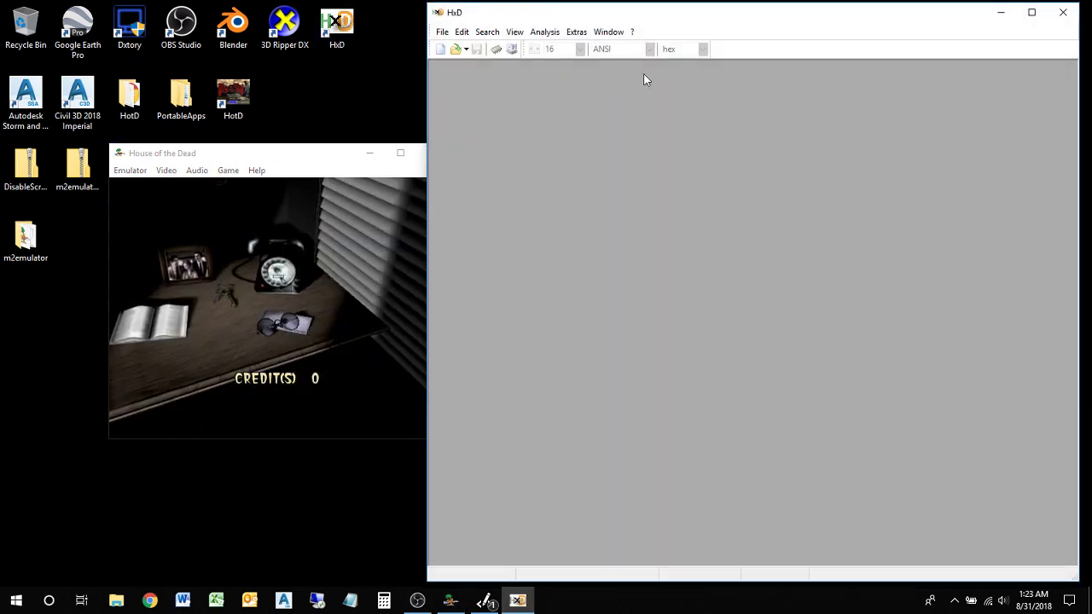
left_click(577, 32)
left_click(589, 47)
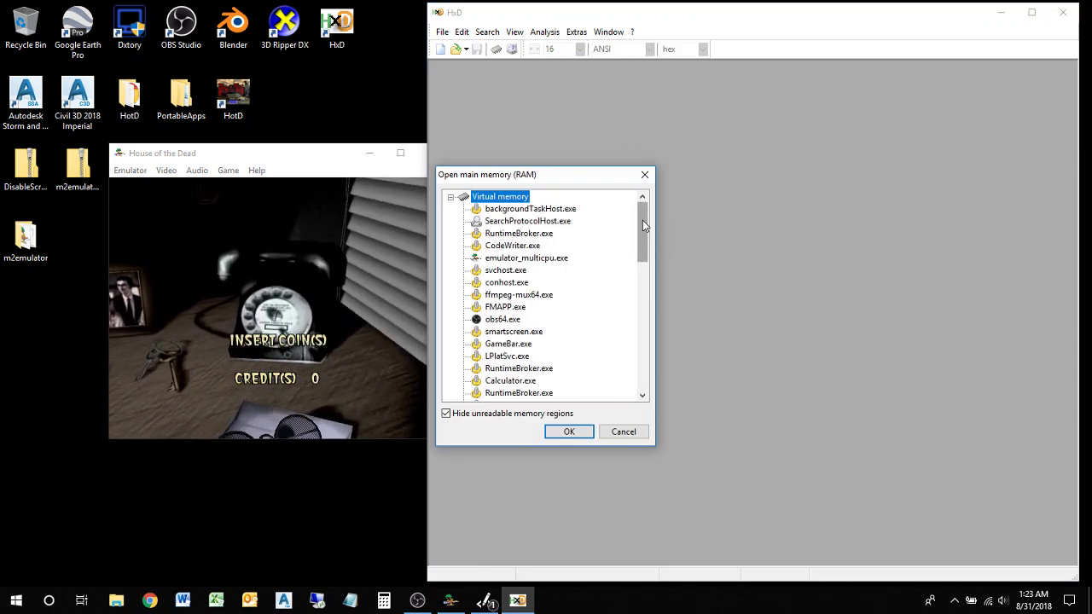
left_click(527, 257)
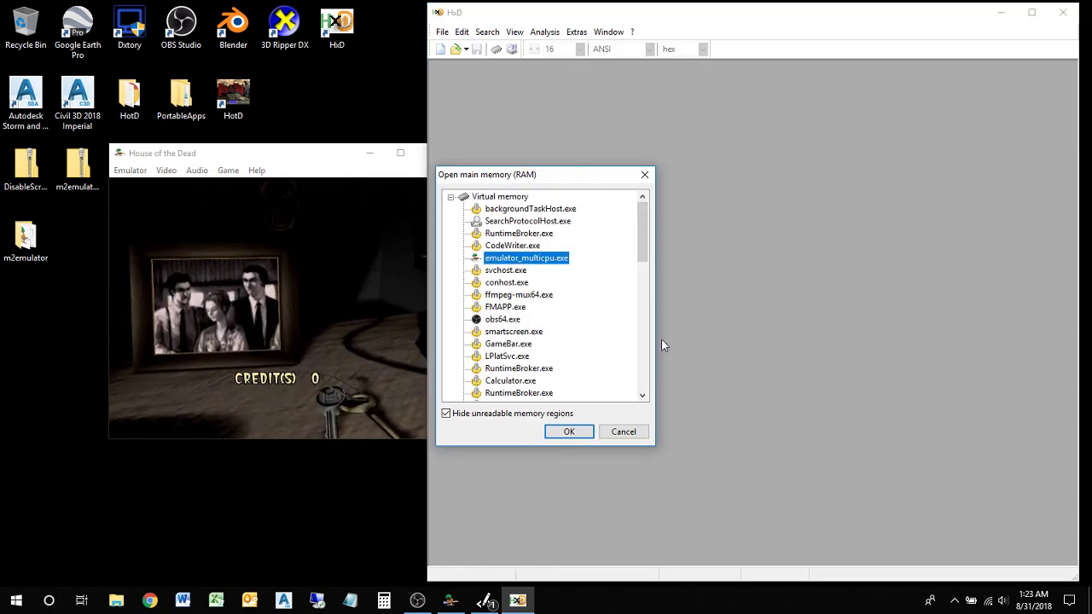
left_click(570, 432)
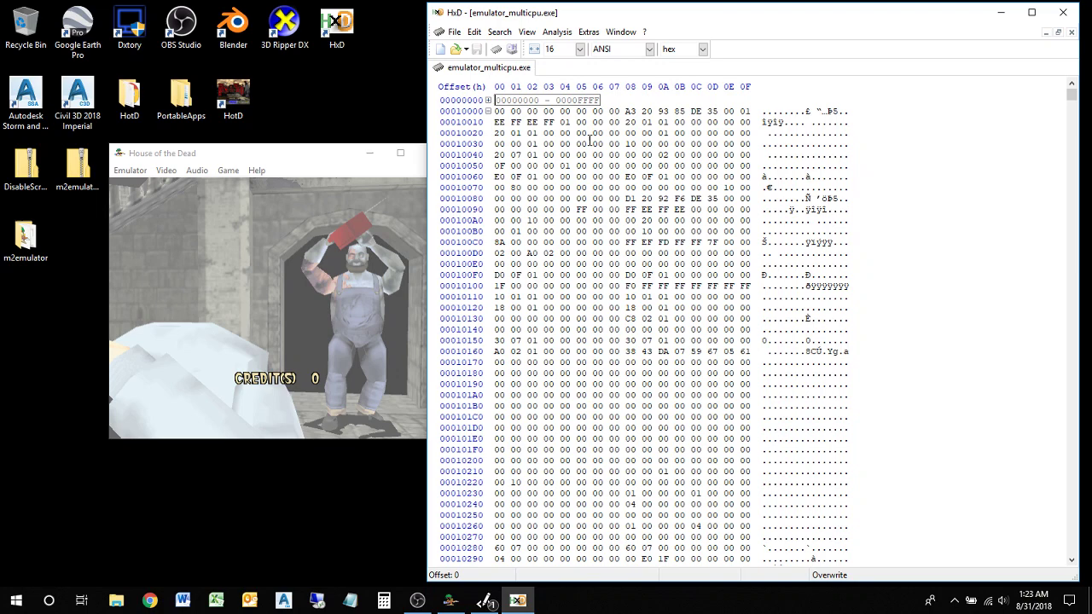
left_click_drag(307, 160, 252, 188)
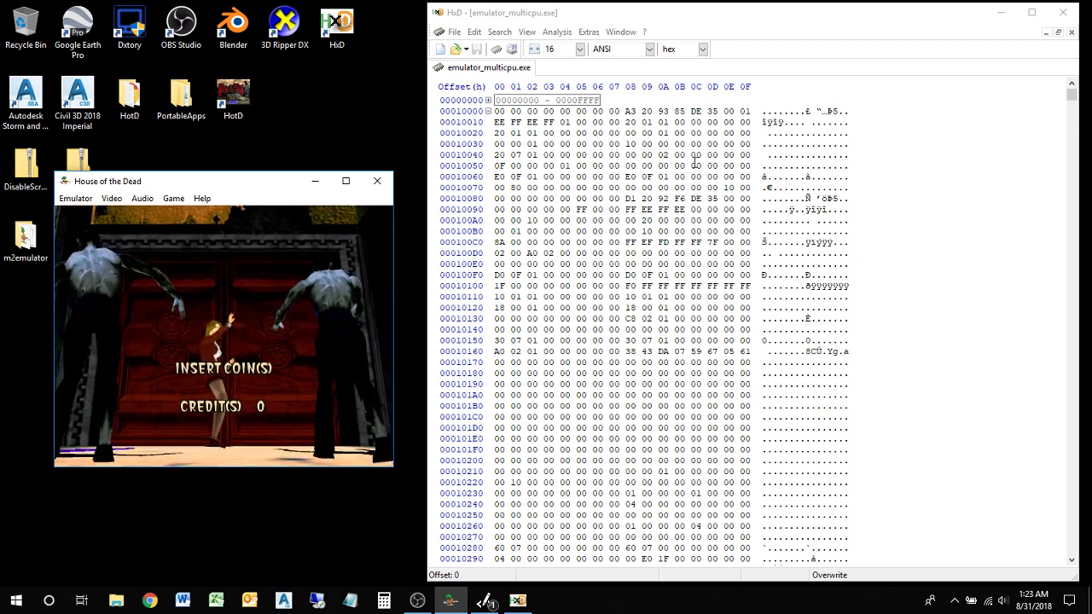
left_click(666, 46)
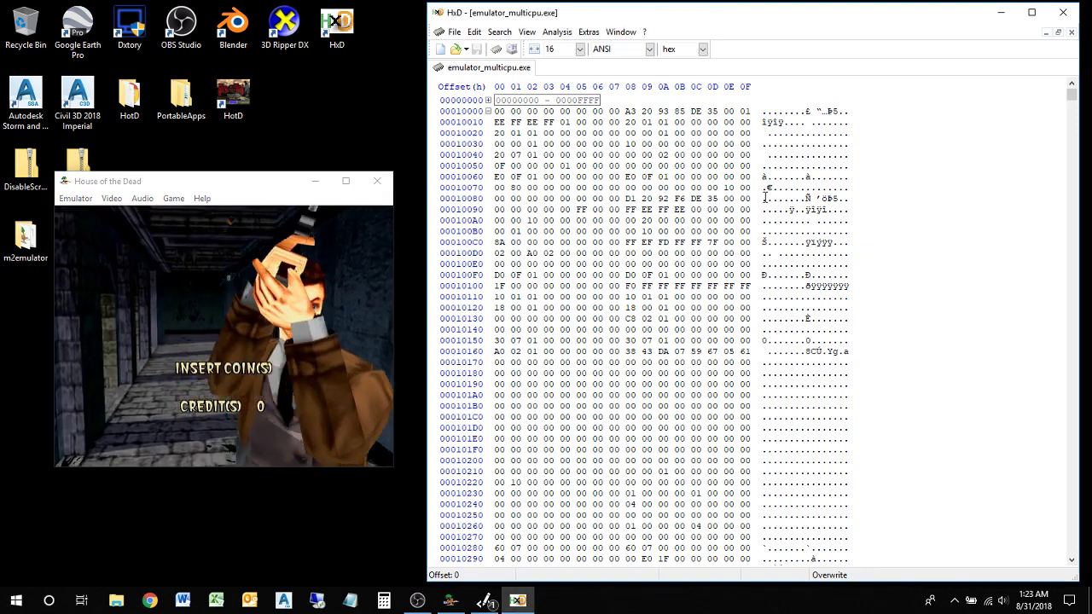
Go to hex offset 110F4020, relative to the beginning, in the emulator_multicpu.exe memory
key("ctrl+g")
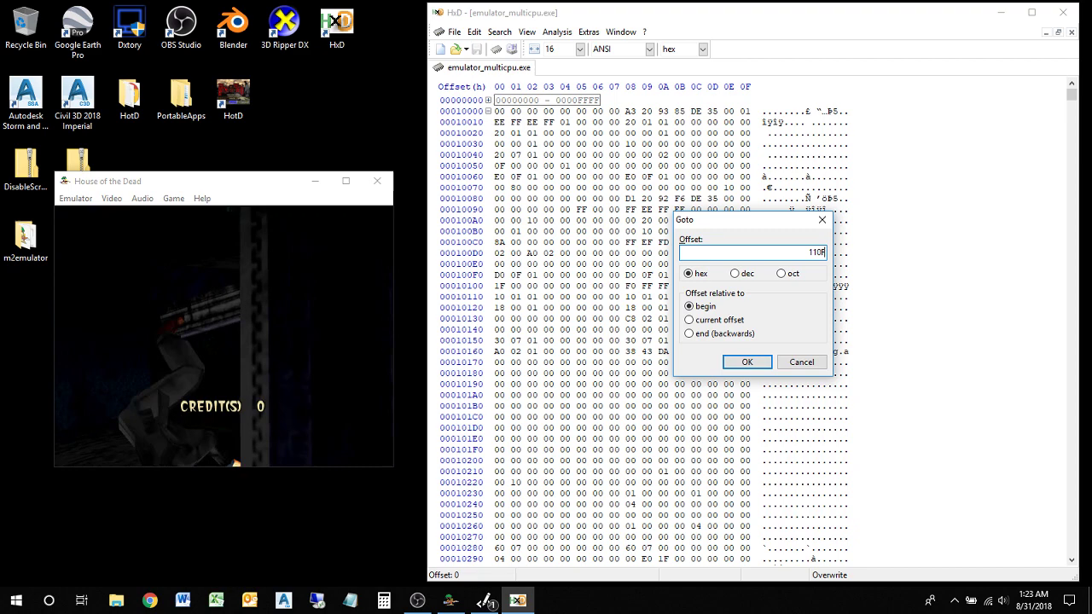
type("20")
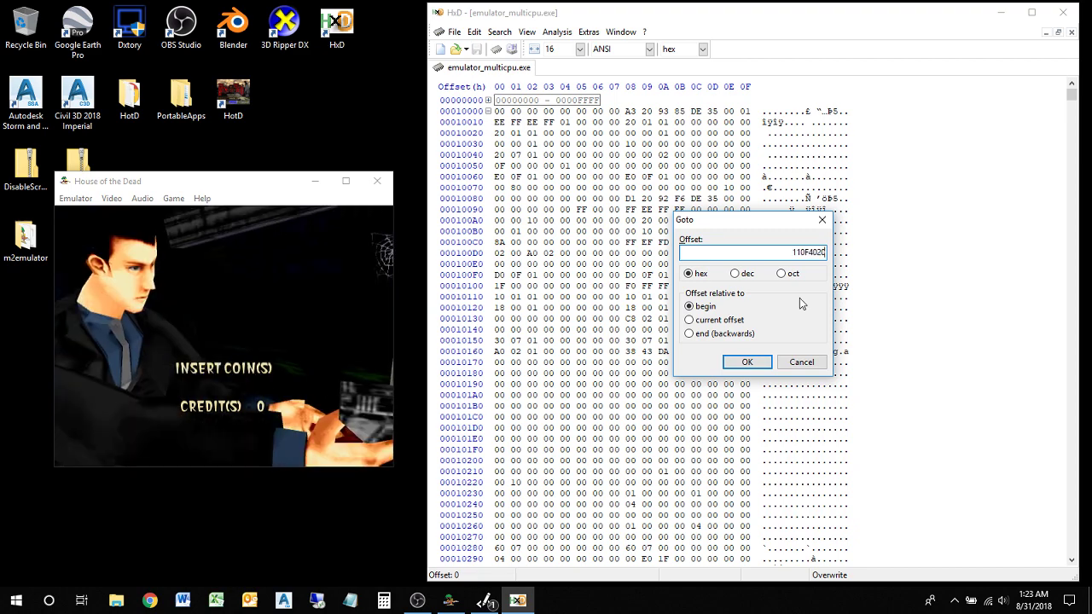
left_click(742, 360)
scroll(521, 382, "down", 9)
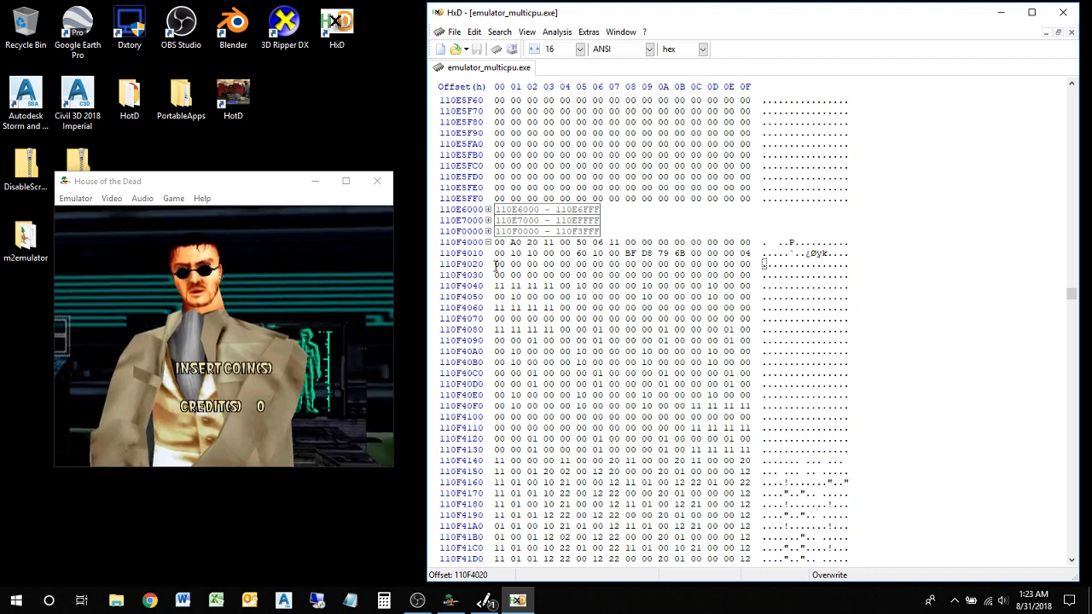
Display the offsets in decimal and examine the 32-byte blocks between offsets 286212160 and 286212255 by highlighting them
left_click(583, 275, "shift")
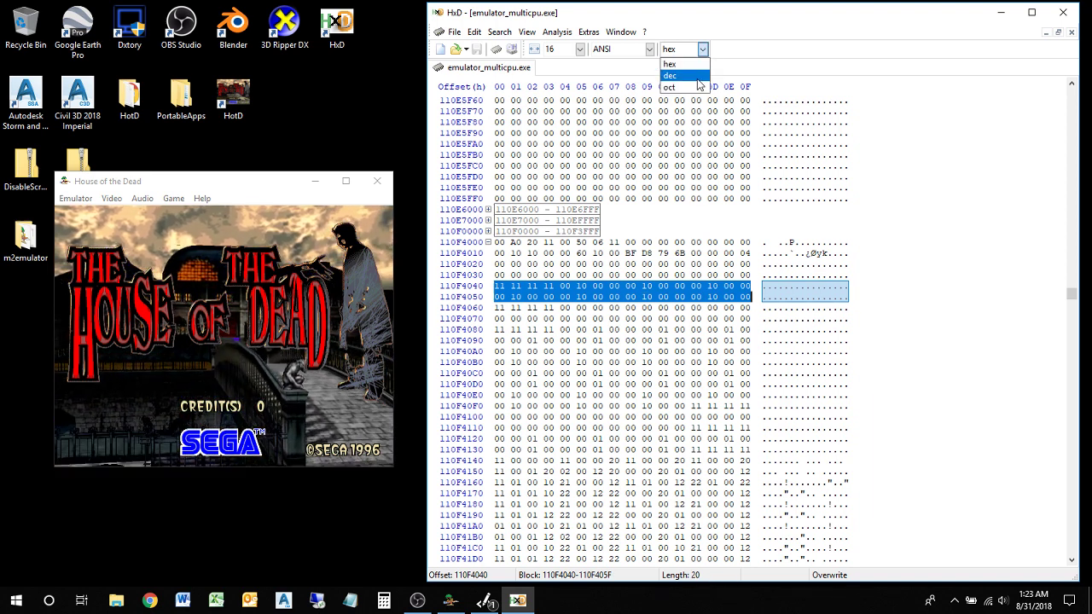
left_click(698, 77)
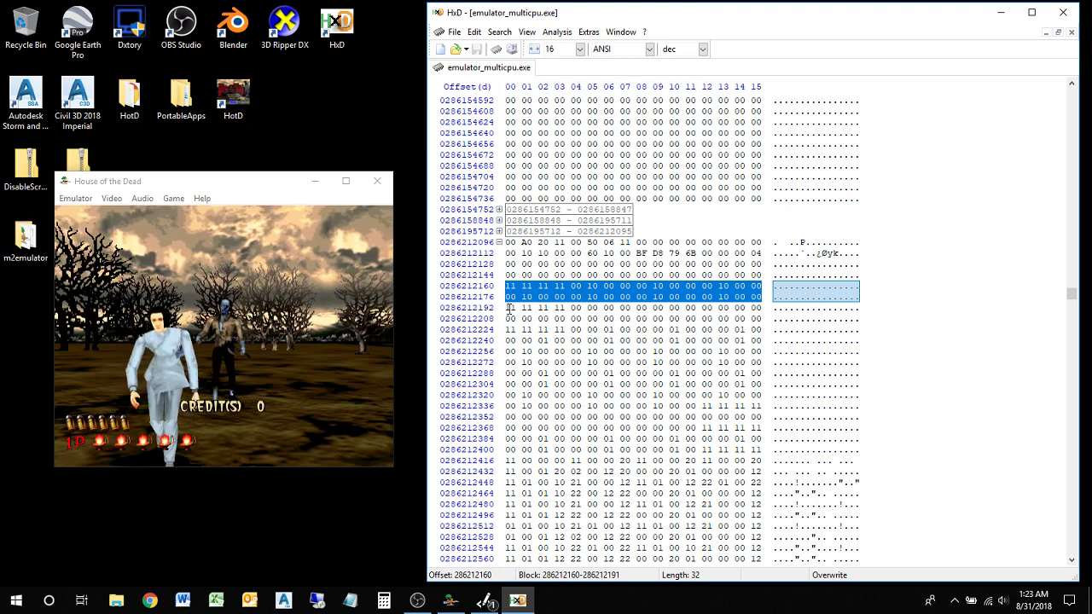
left_click_drag(508, 307, 762, 318)
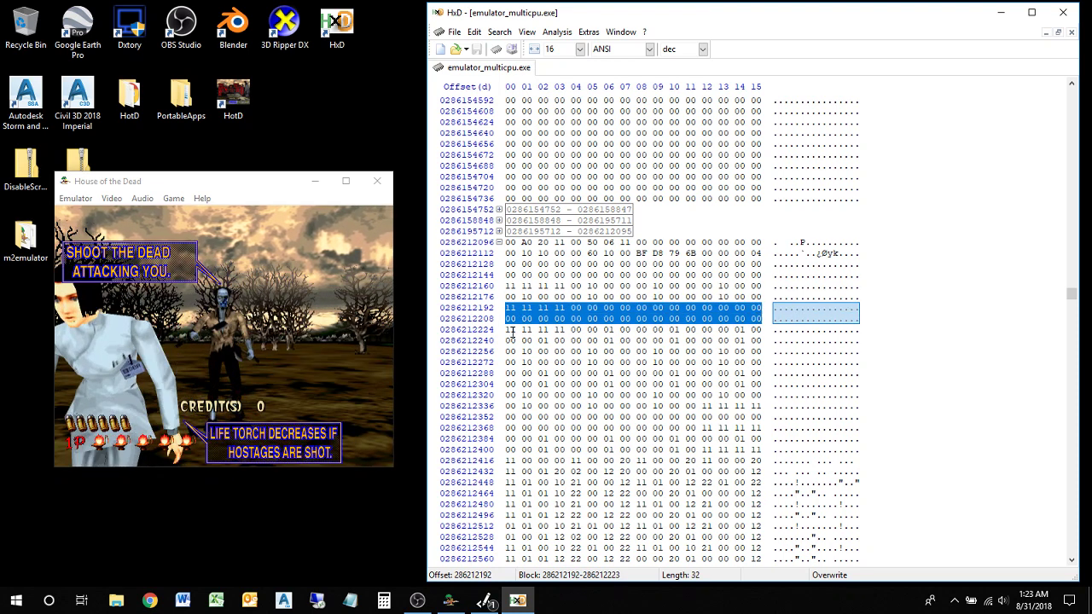
left_click_drag(508, 331, 717, 341)
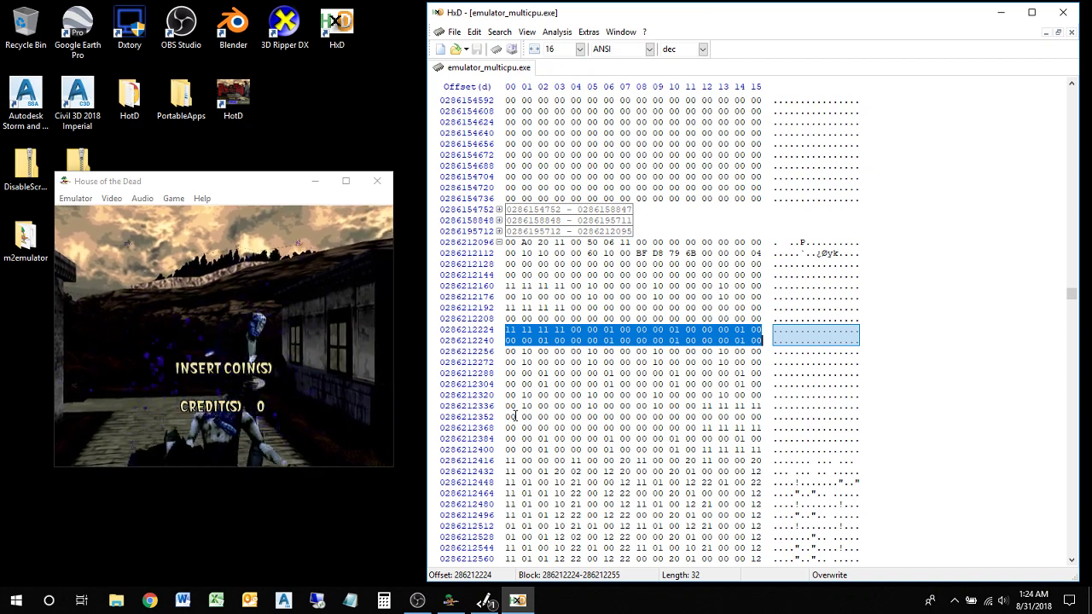
left_click(603, 341)
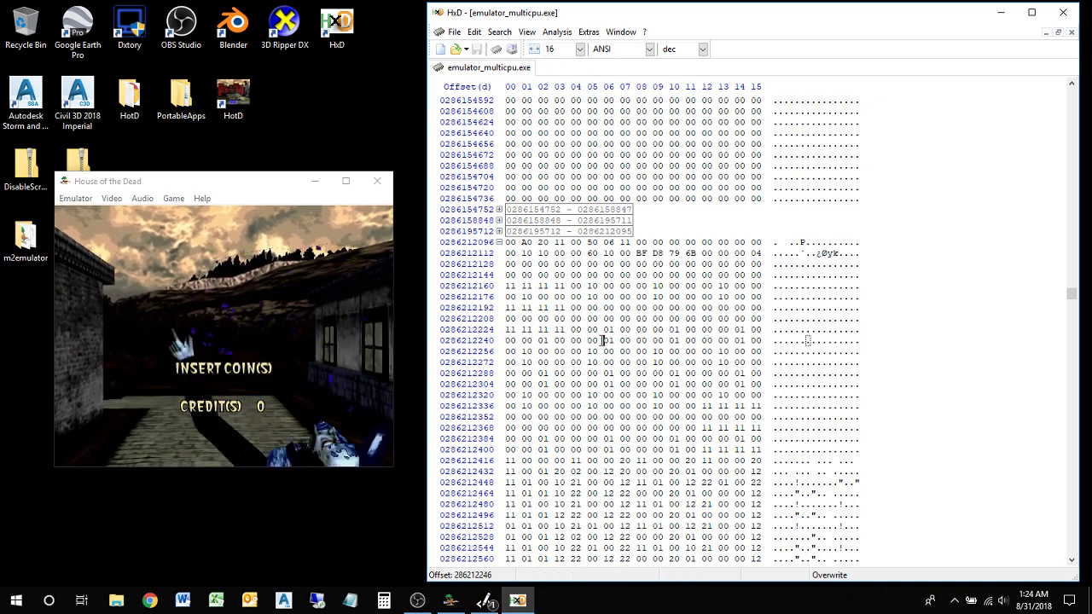
left_click(507, 264)
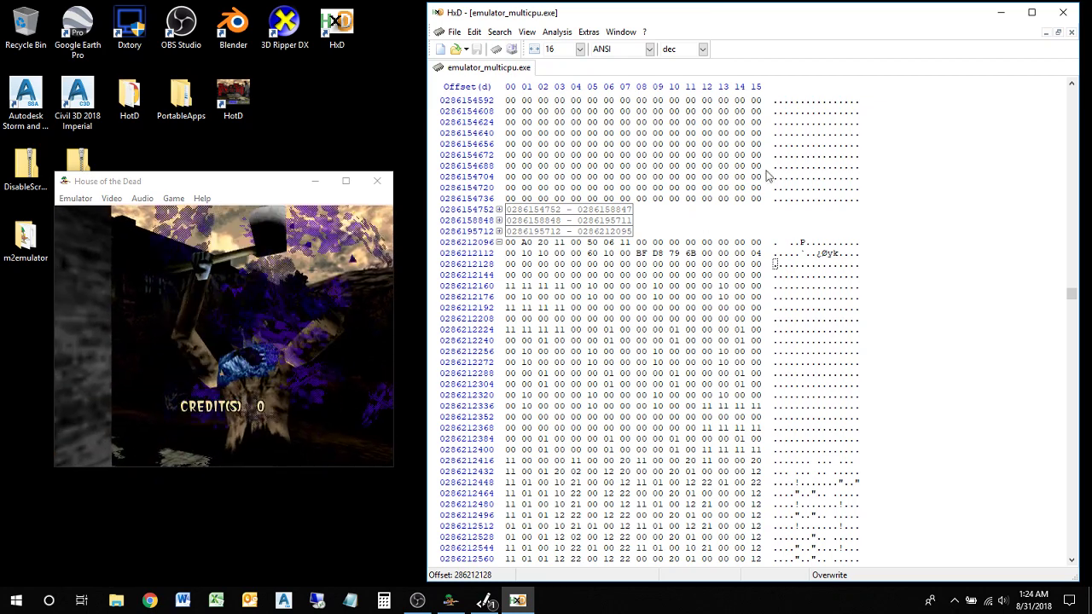
Return the offset display to hex and select a block starting at 110F4020 with a hex length of 80000
left_click(702, 48)
left_click(674, 61)
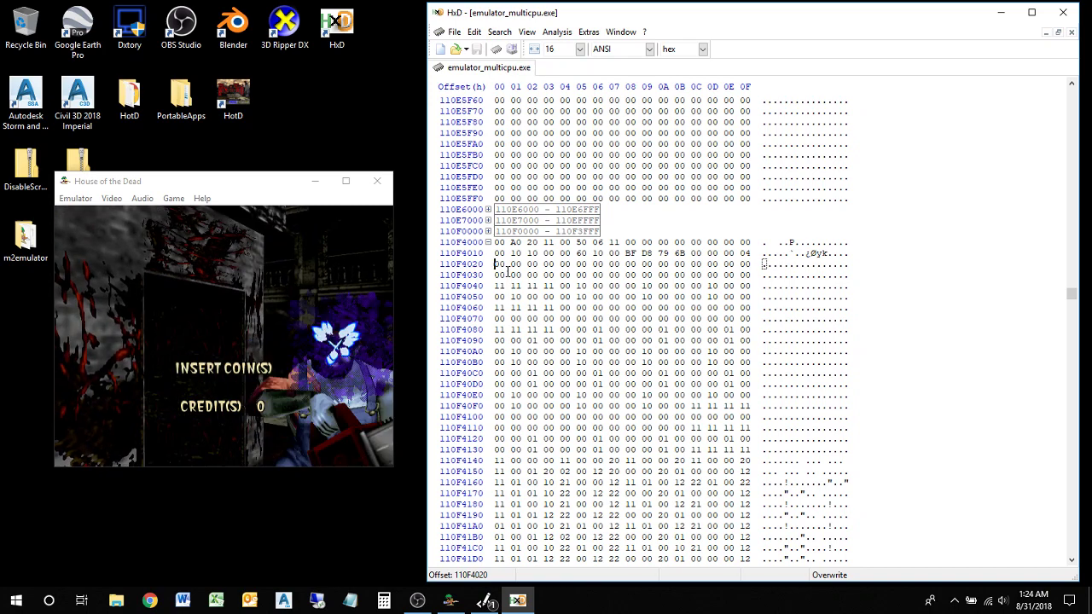
left_click(271, 185)
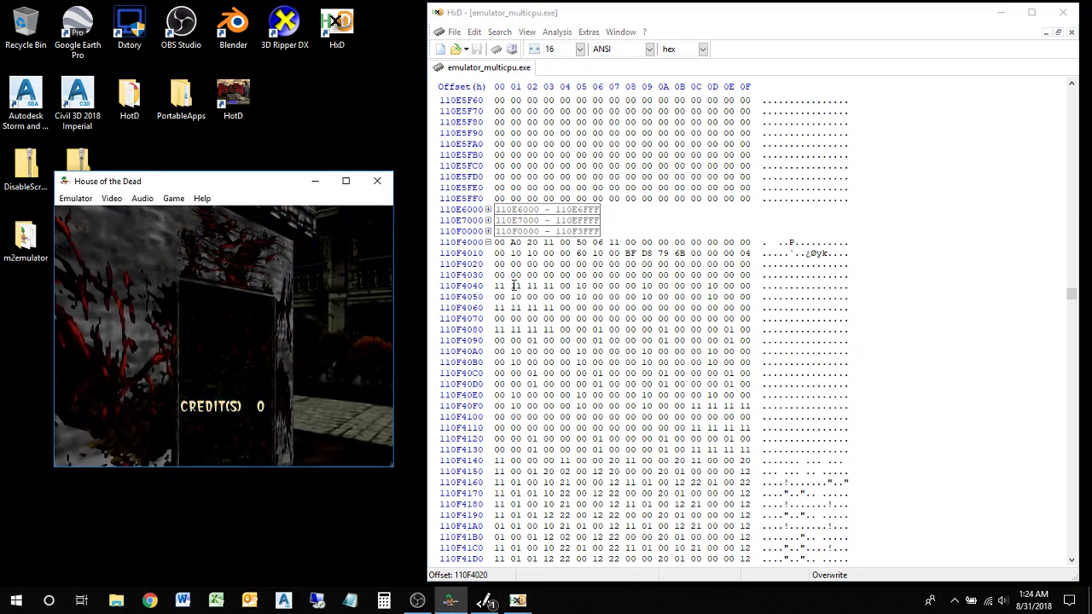
left_click(497, 264)
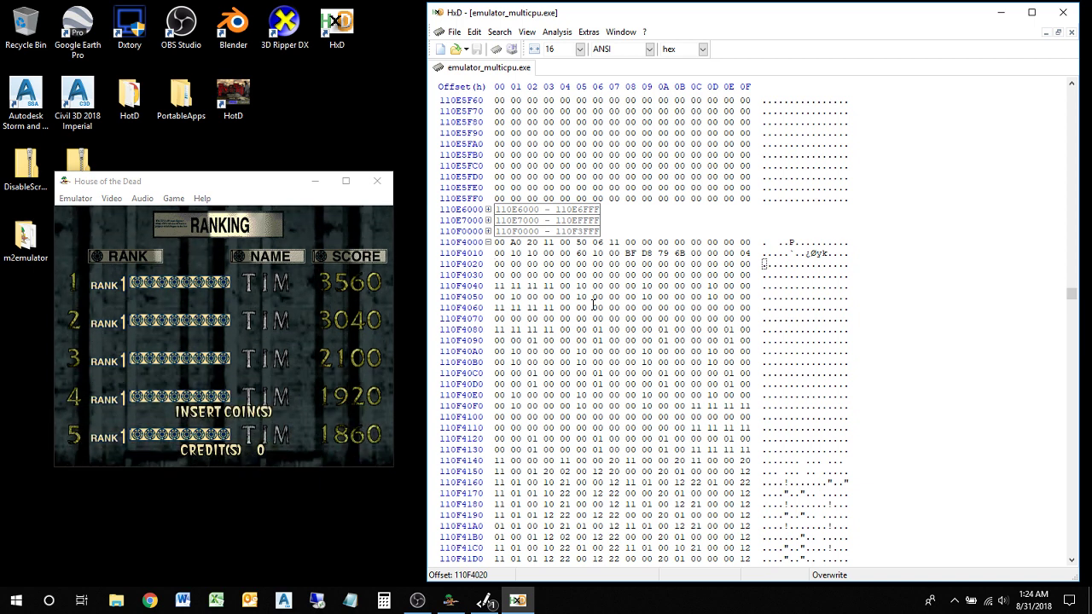
key("ctrl+e")
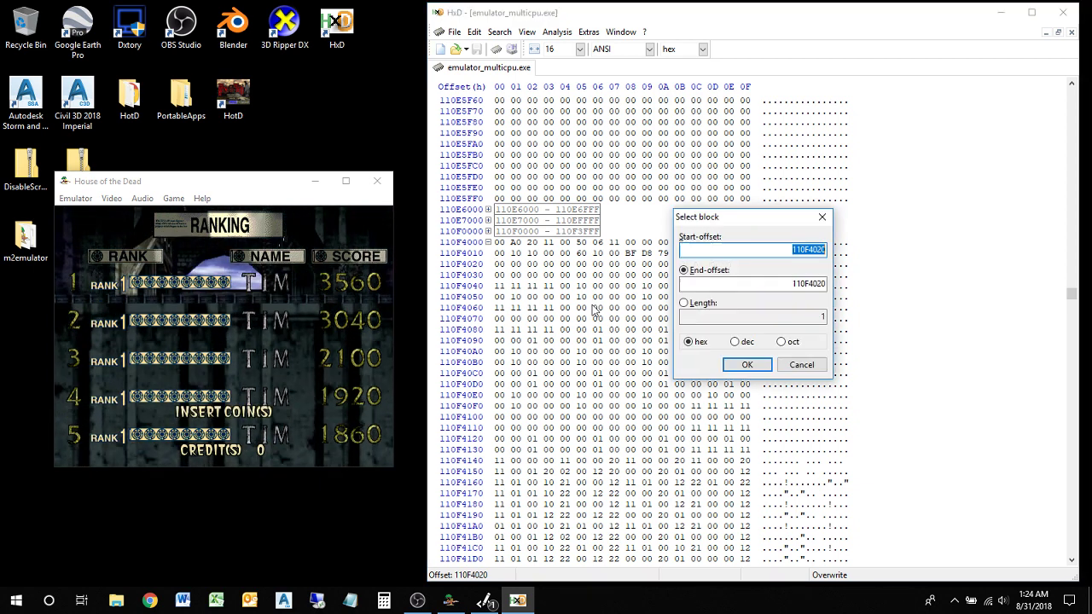
left_click(684, 303)
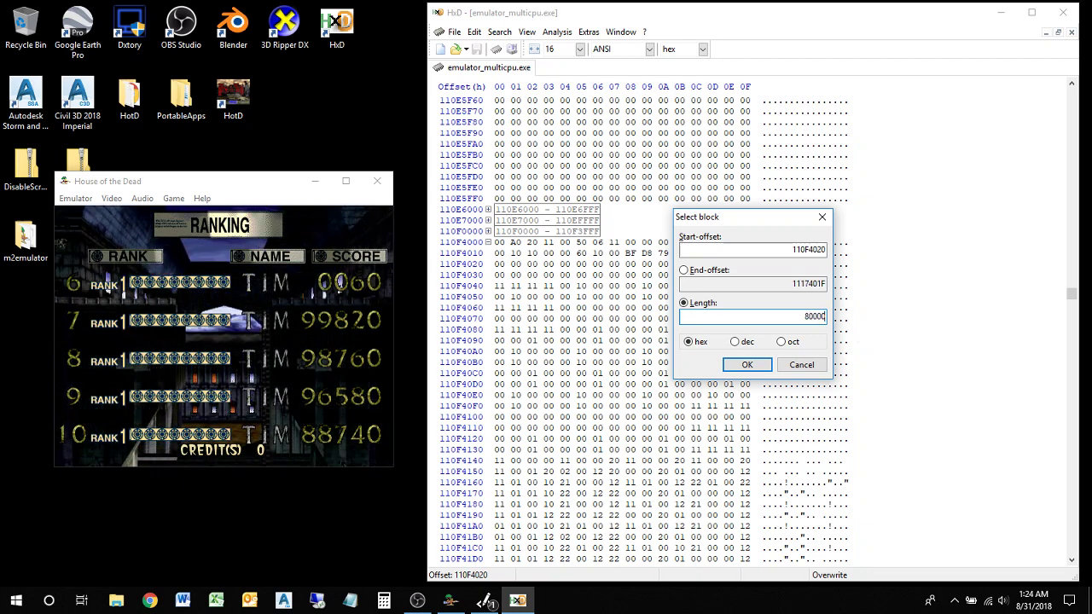
left_click(759, 367)
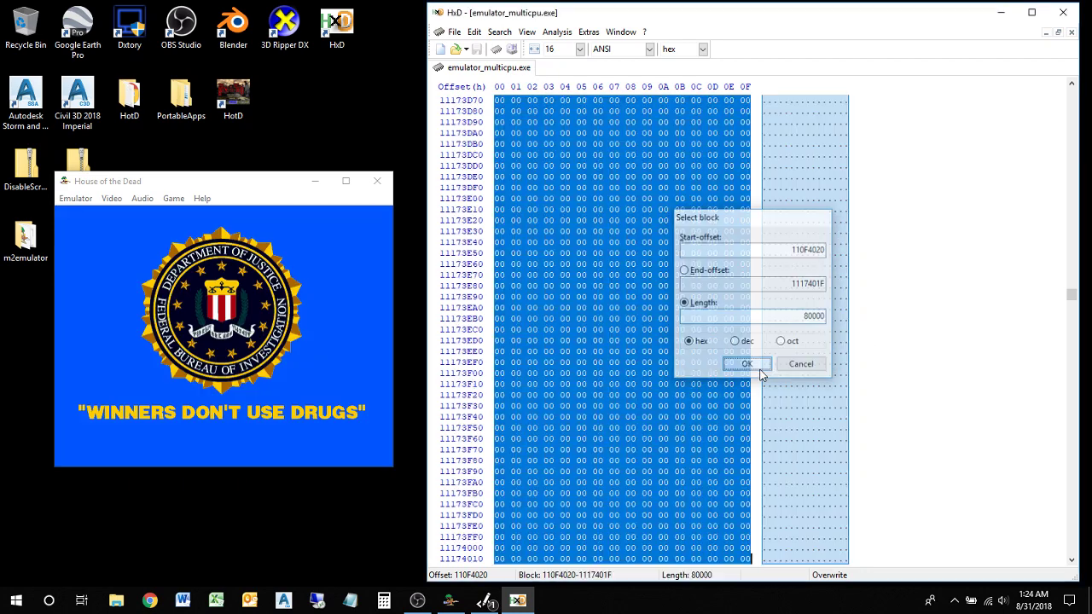
Fill the selected memory block with the hex value 00 and save the change directly to the process memory
left_click(474, 31)
left_click(503, 177)
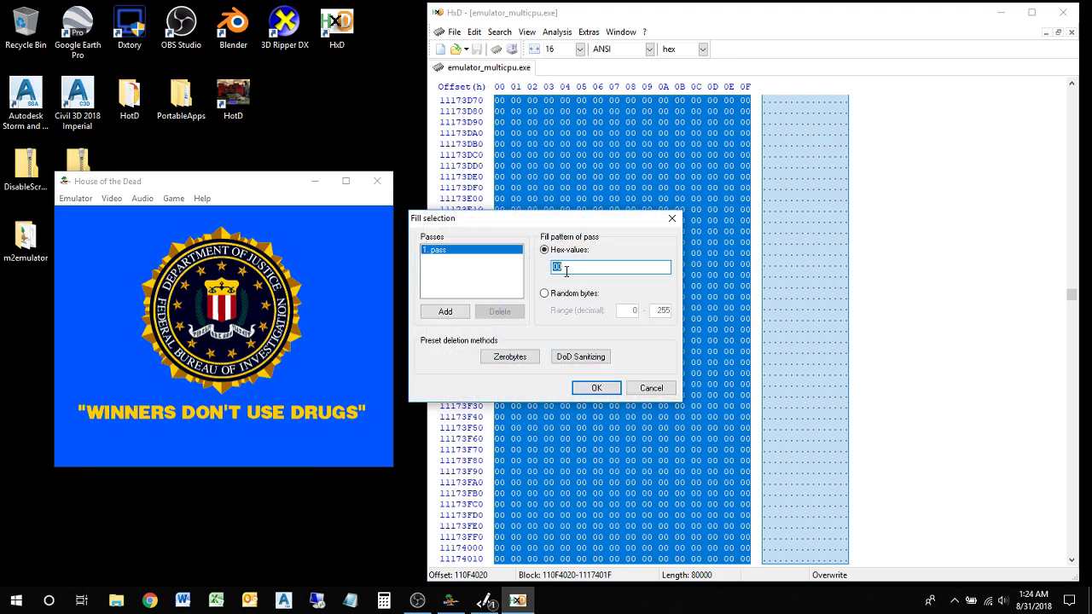
left_click(597, 388)
key("ctrl+s")
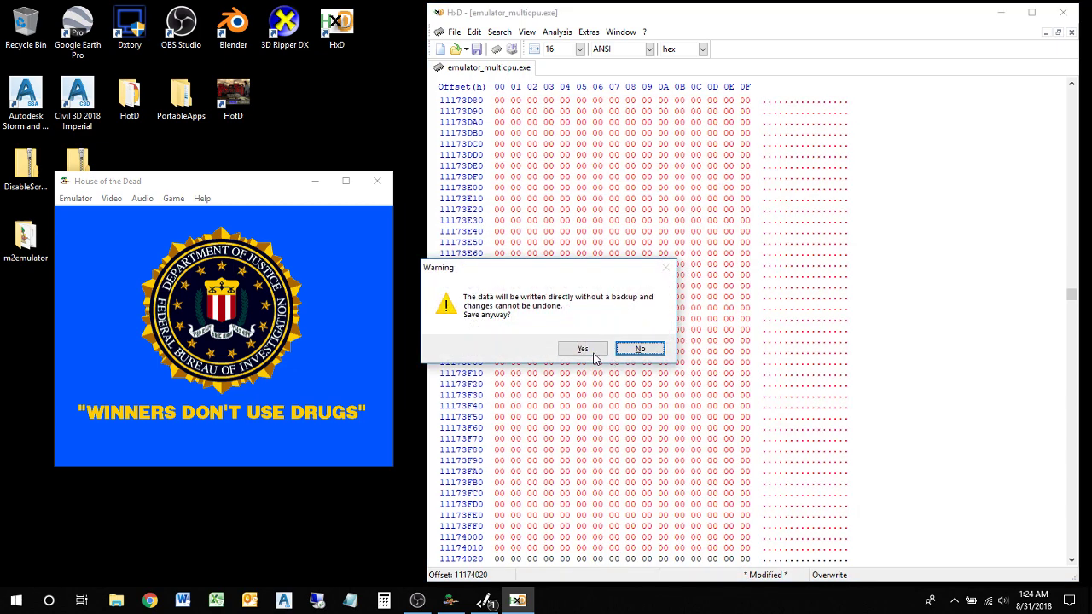
left_click(584, 349)
Play House of the Dead to check the graphics with the block zeroed, and reset the game
left_click(243, 369)
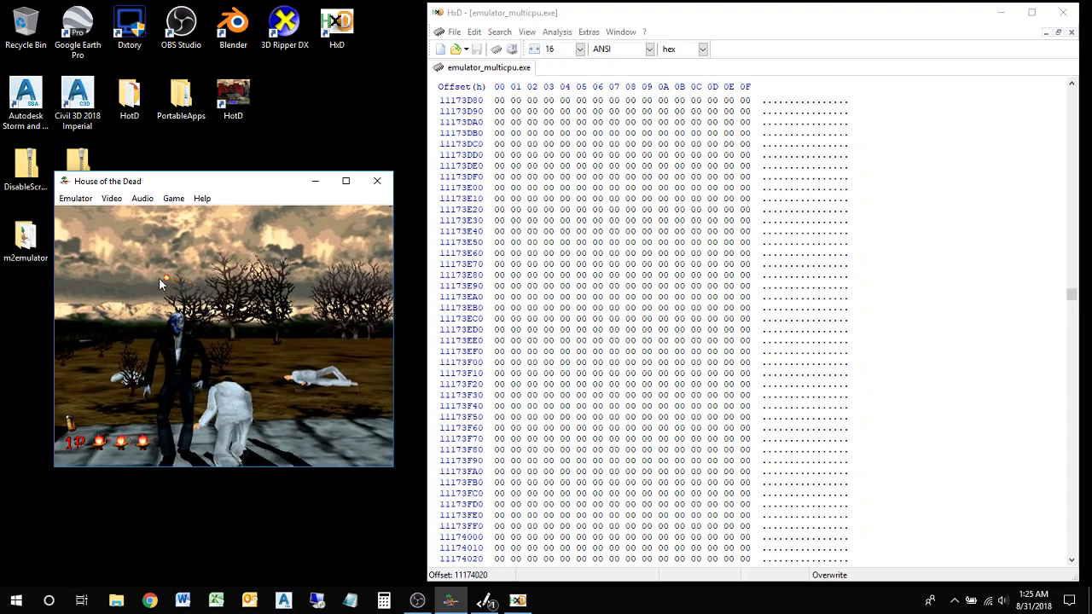
left_click(159, 277)
left_click(201, 297)
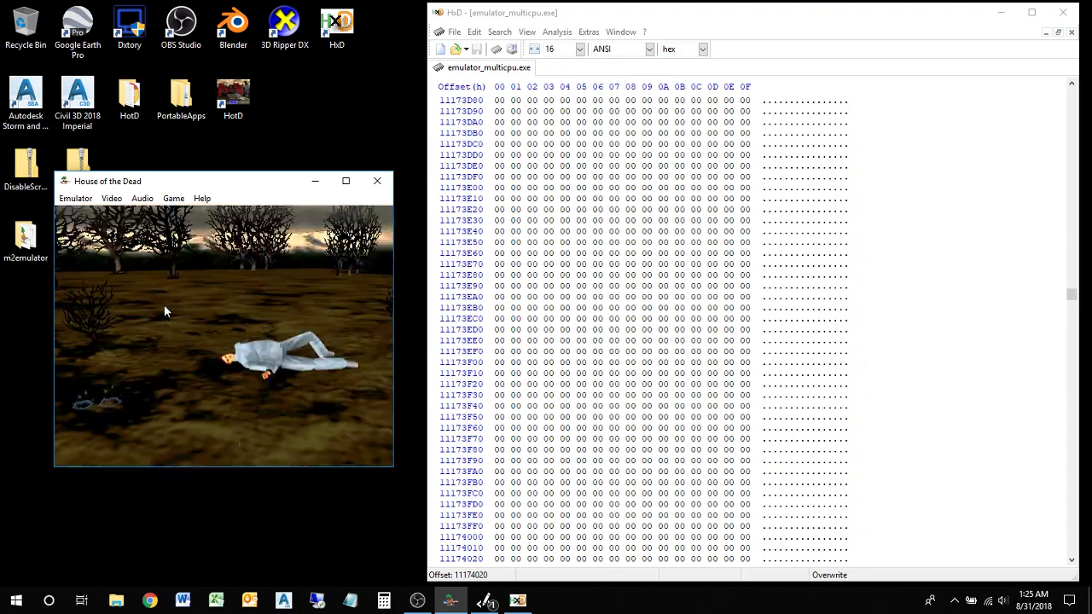
left_click(122, 314)
left_click(252, 340)
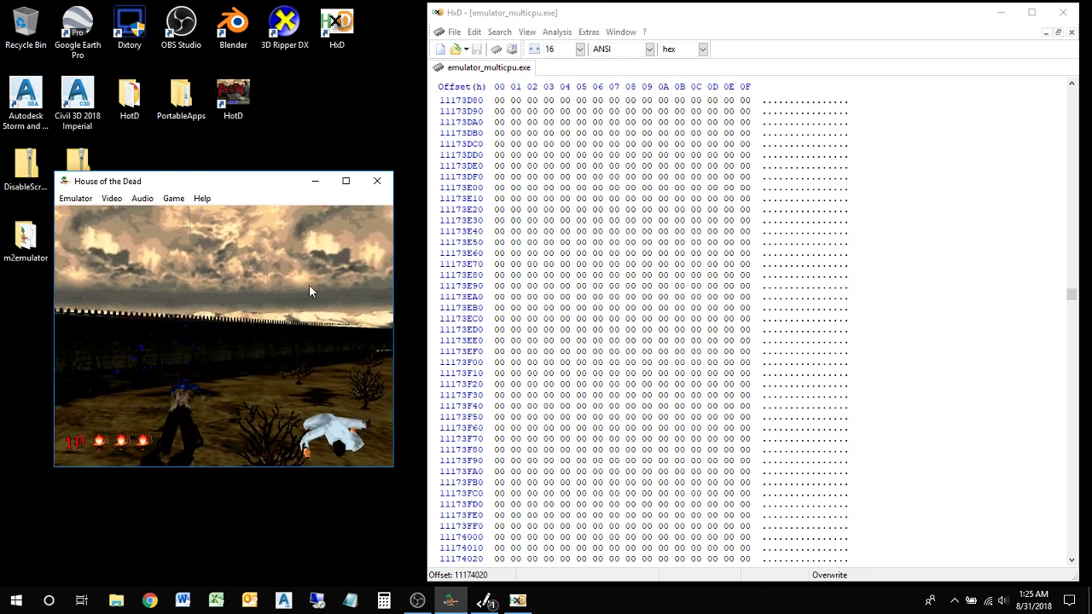
key("F3")
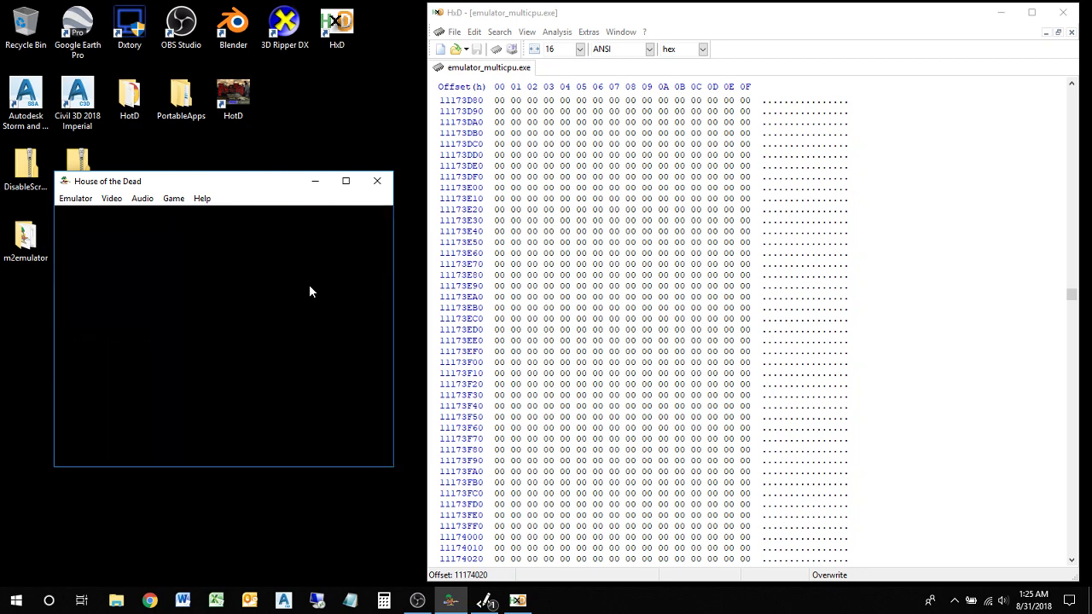
Go back to hex offset 110F4020 and select a block starting there with a hex length of 5000
scroll(609, 314, "up", 4)
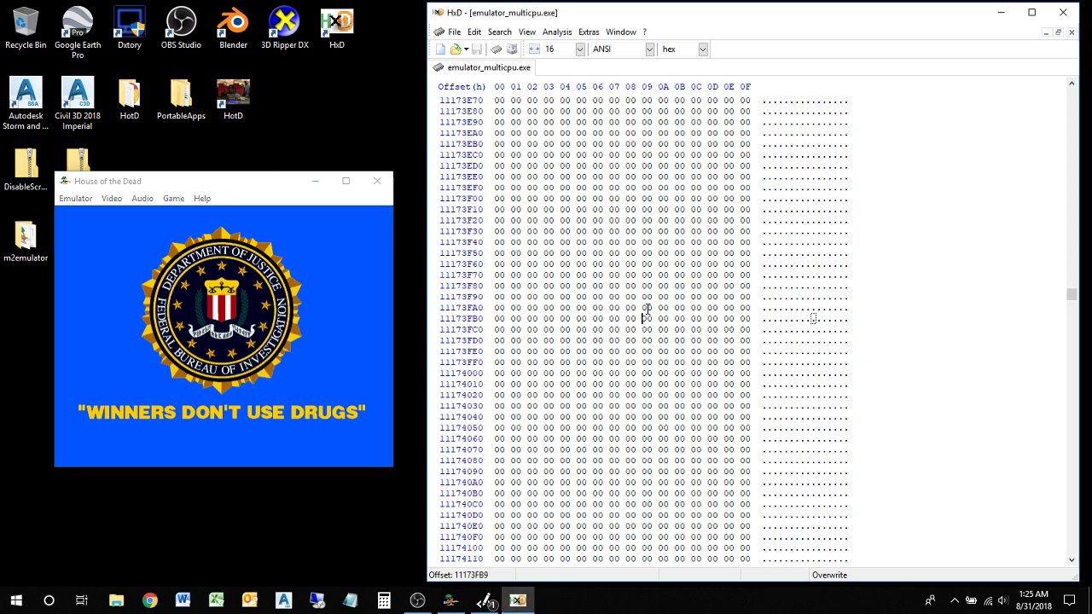
key("ctrl+g")
left_click(739, 363)
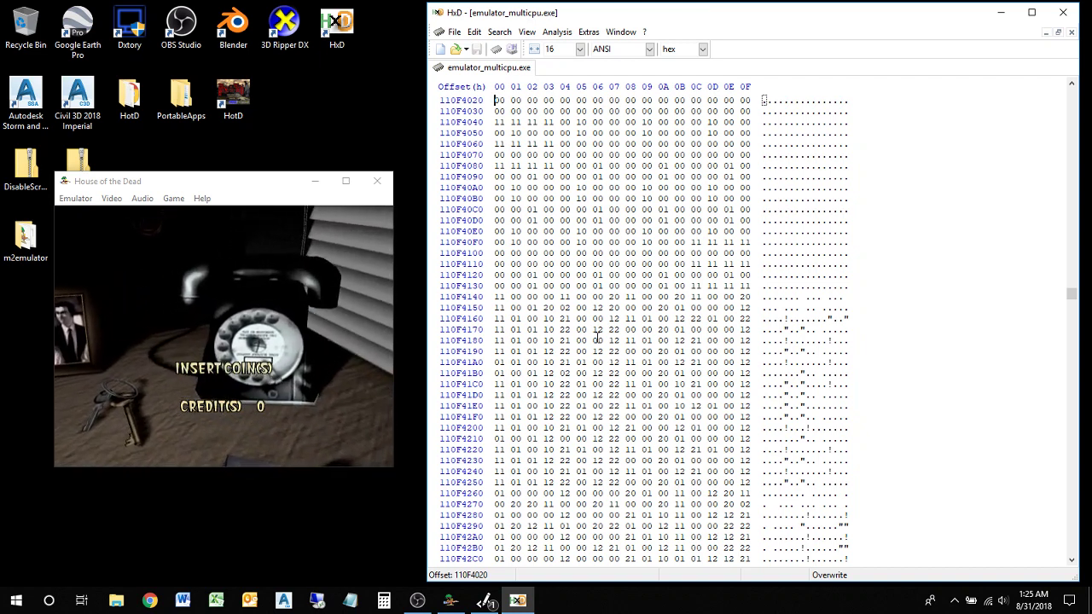
key("ctrl+e")
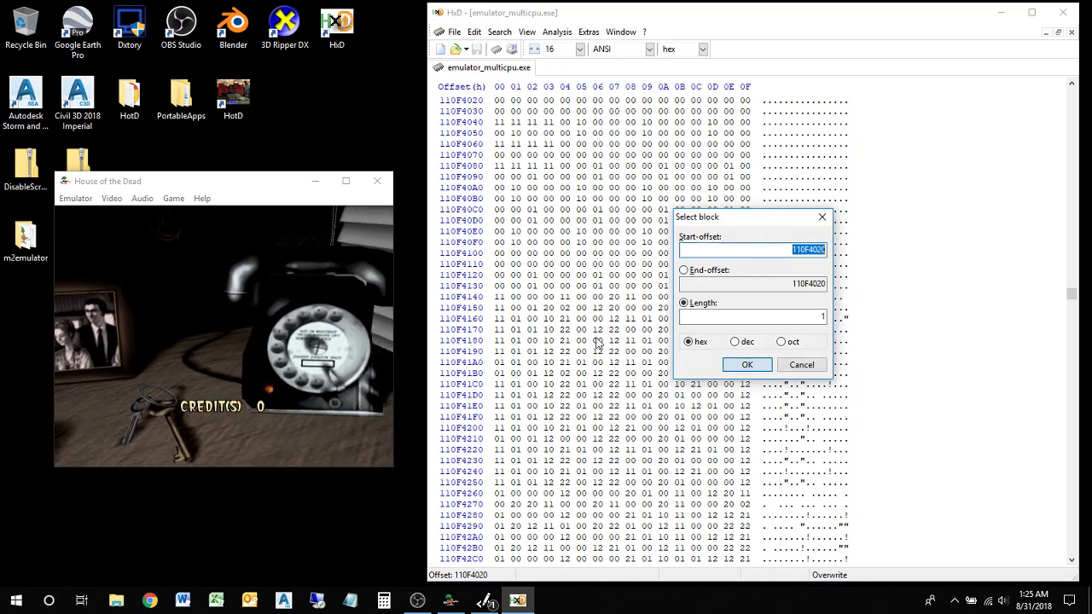
key("Tab")
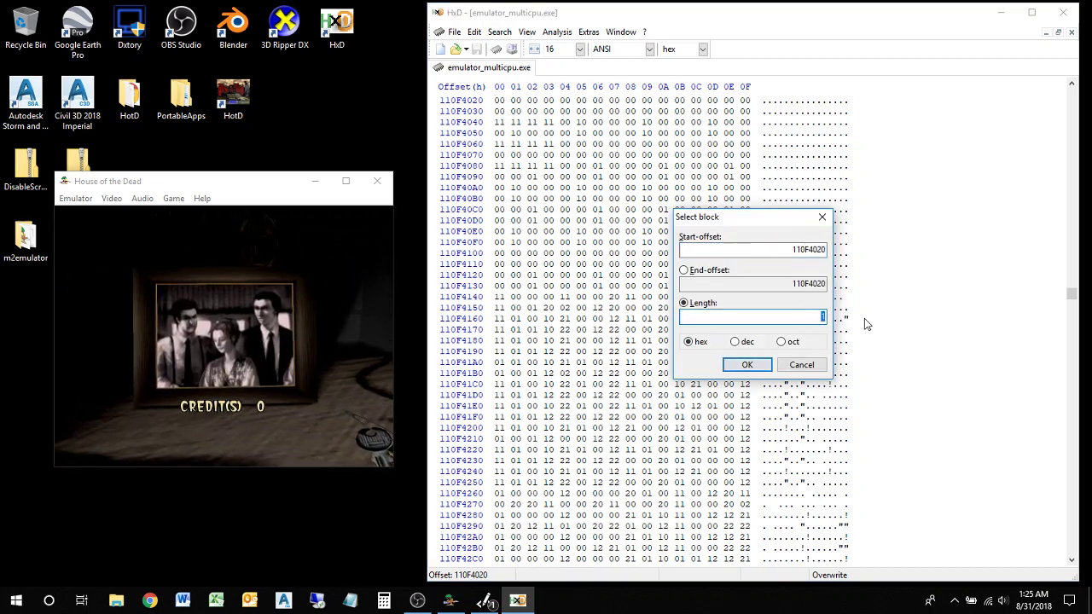
type("5000")
left_click(734, 370)
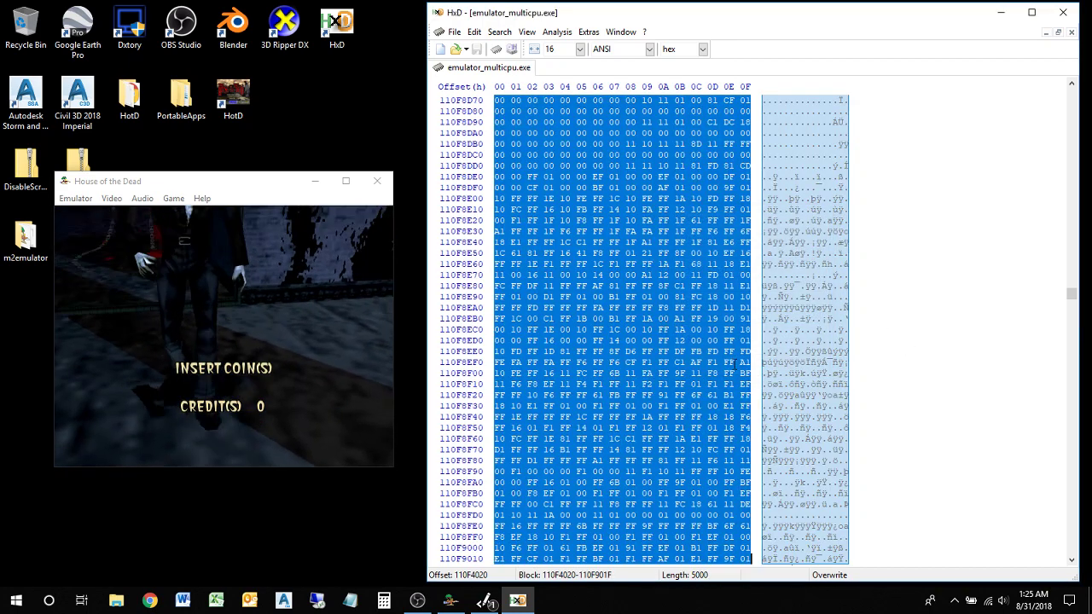
Fill the smaller selected block with the hex value 00, save it to the process memory and switch to the House of the Dead window
left_click(475, 31)
left_click(508, 176)
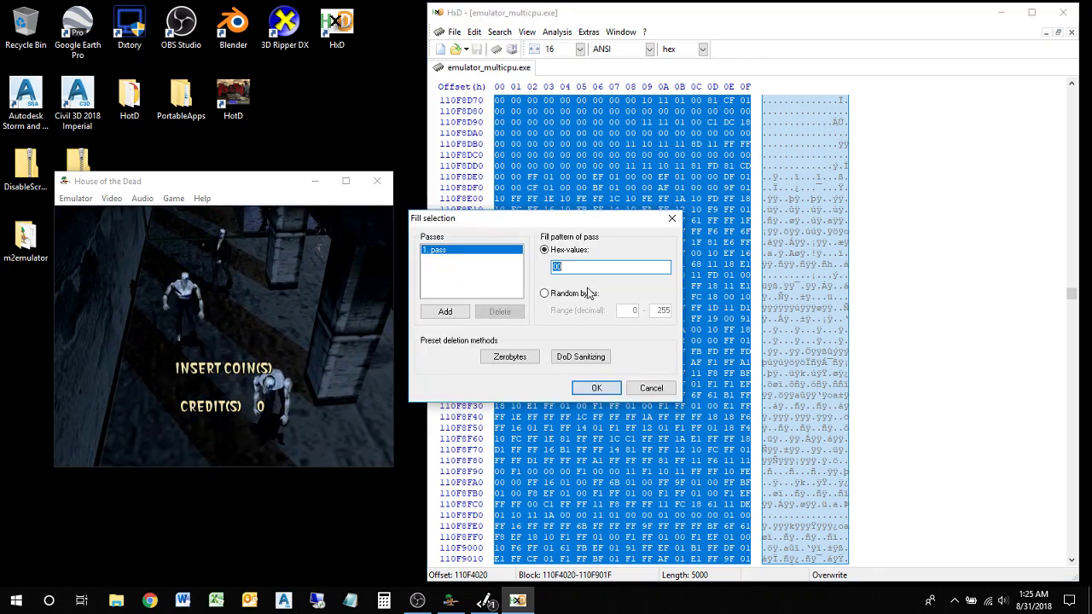
left_click(594, 380)
key("ctrl+s")
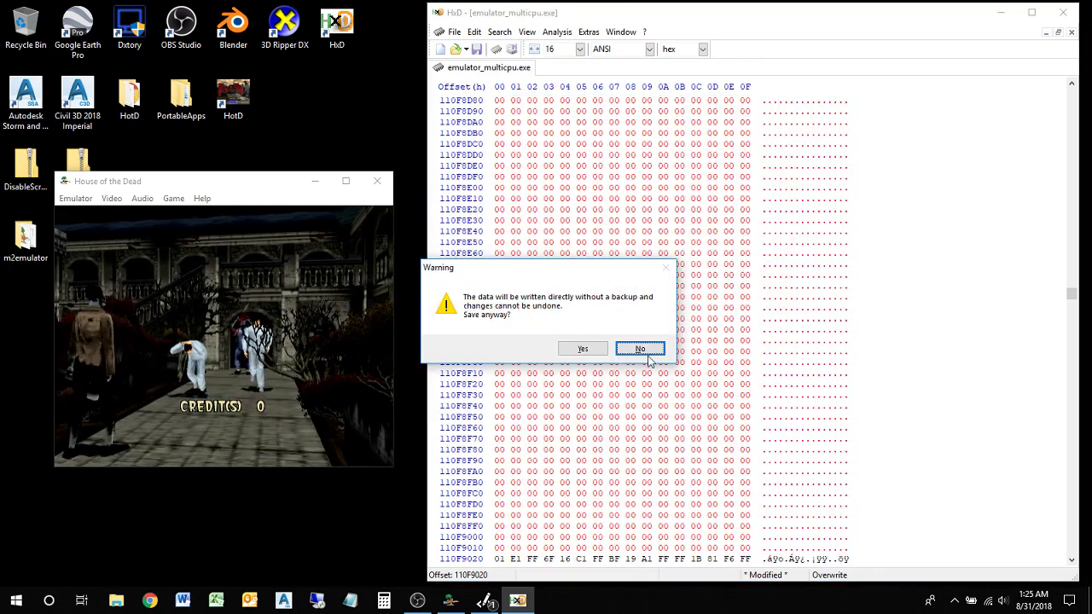
key("Return")
left_click(244, 180)
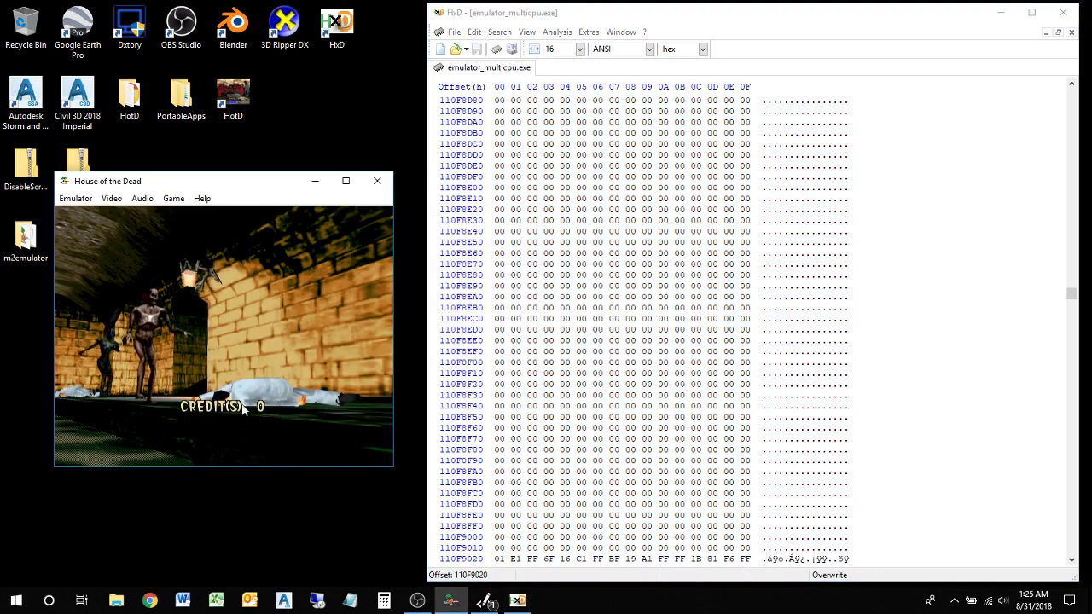
Insert a coin and start a game of House of the Dead to check the graphics with the 5000-length block zeroed
key("5")
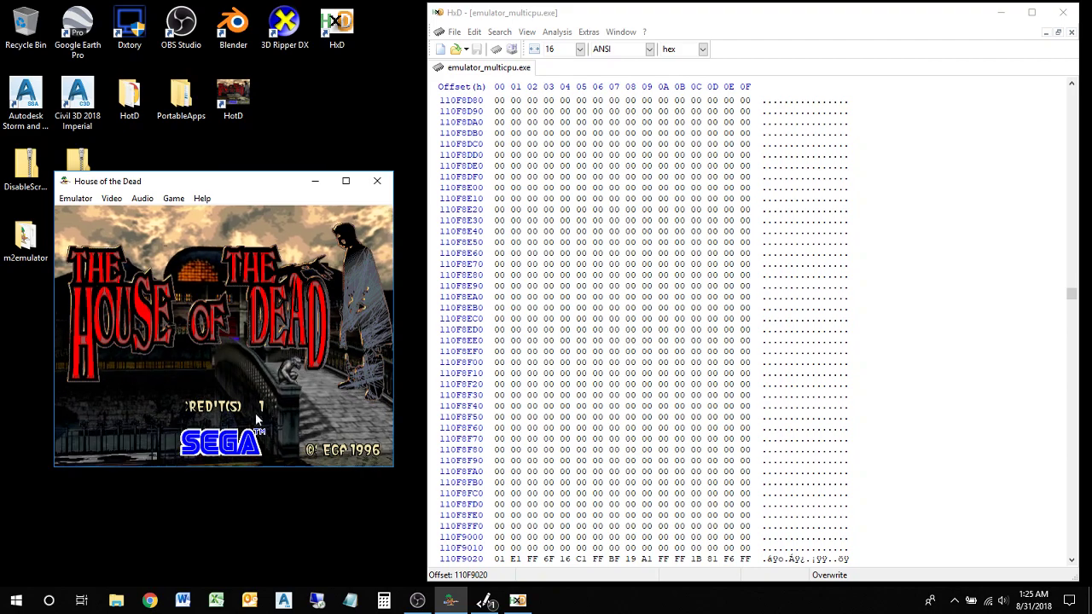
key("1")
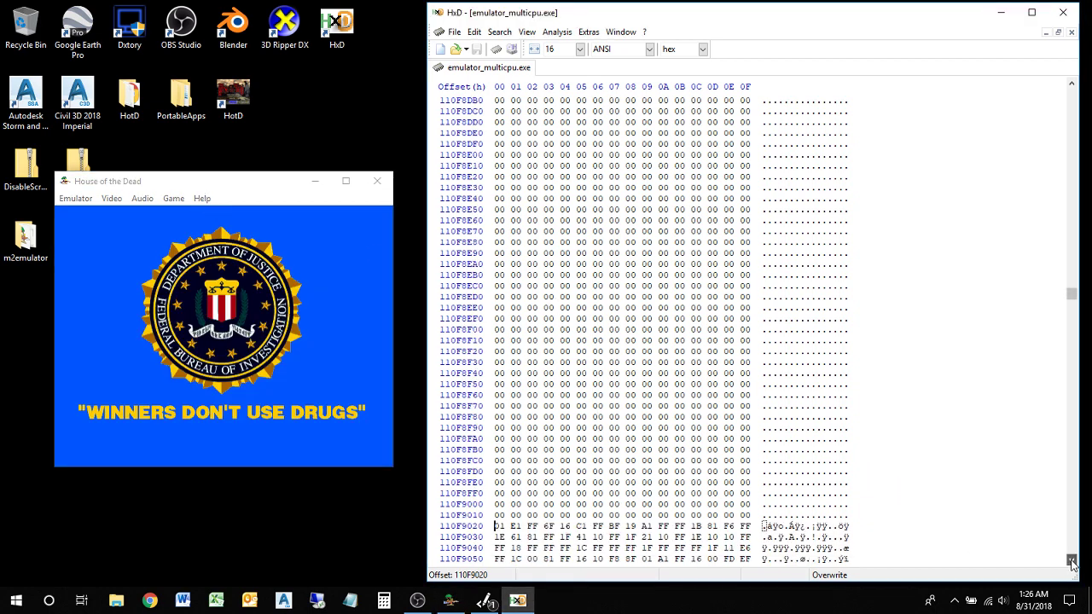
Return to hex offset 110F4020 in HxD and select a block starting there with a hex length of 9000
left_click_drag(1073, 563, 1072, 565)
left_click_drag(1073, 88, 1073, 87)
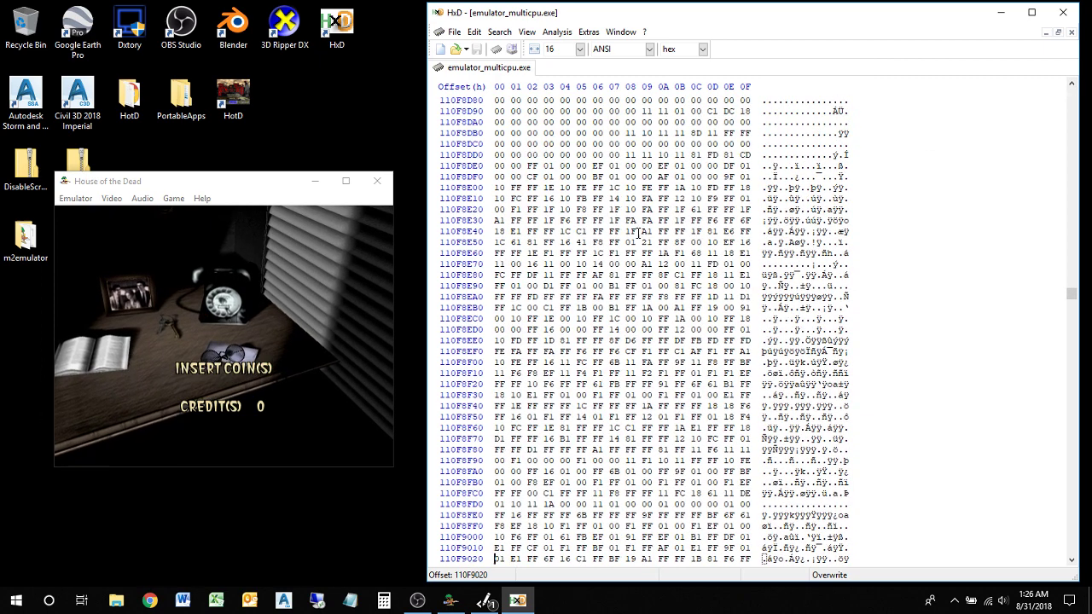
key("ctrl+g")
left_click(751, 363)
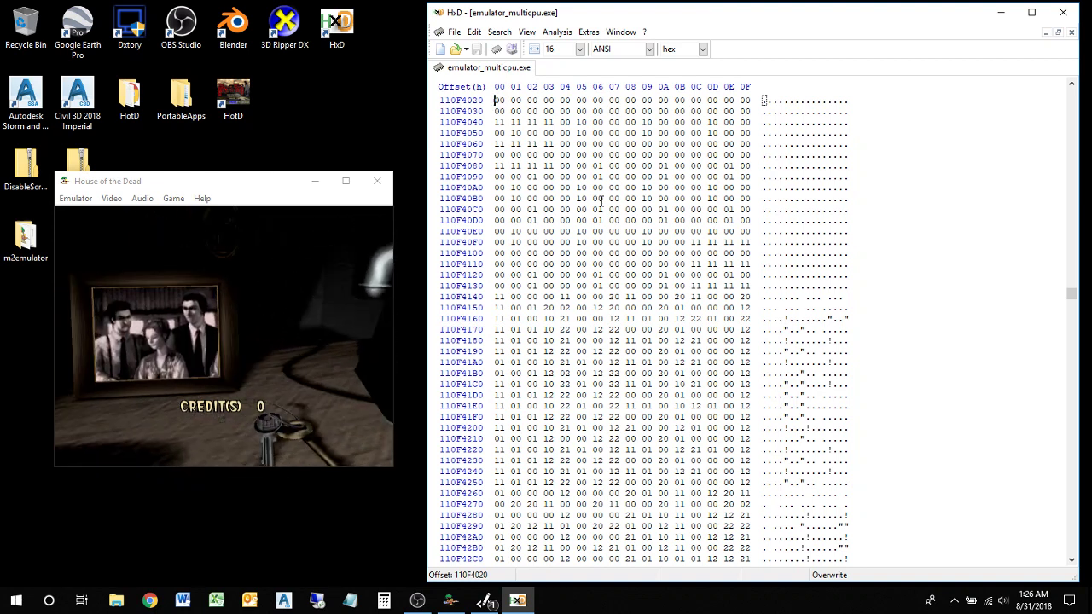
key("ctrl+e")
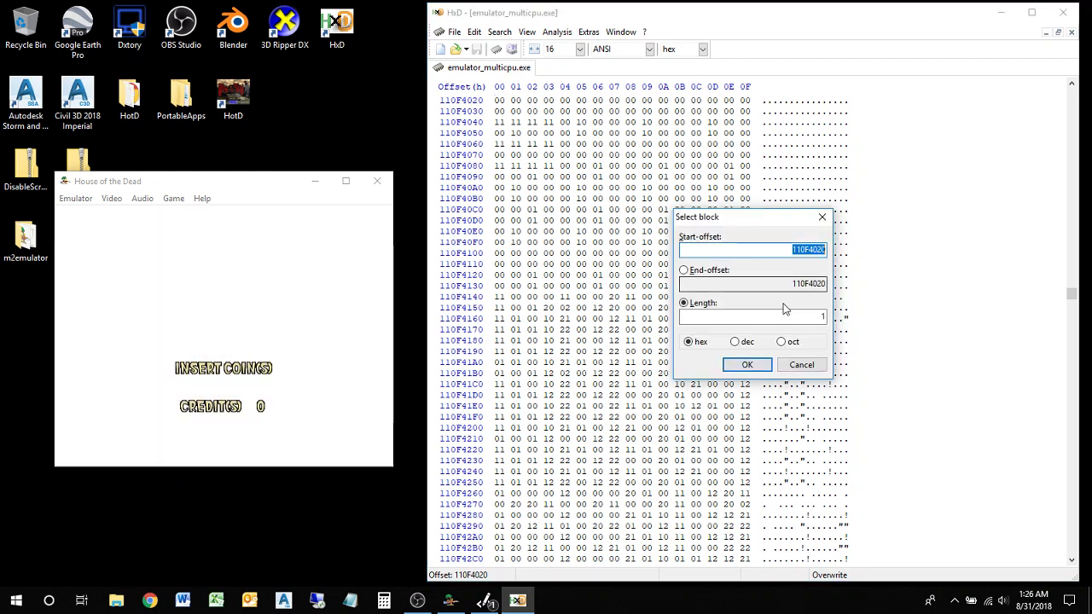
left_click(785, 316)
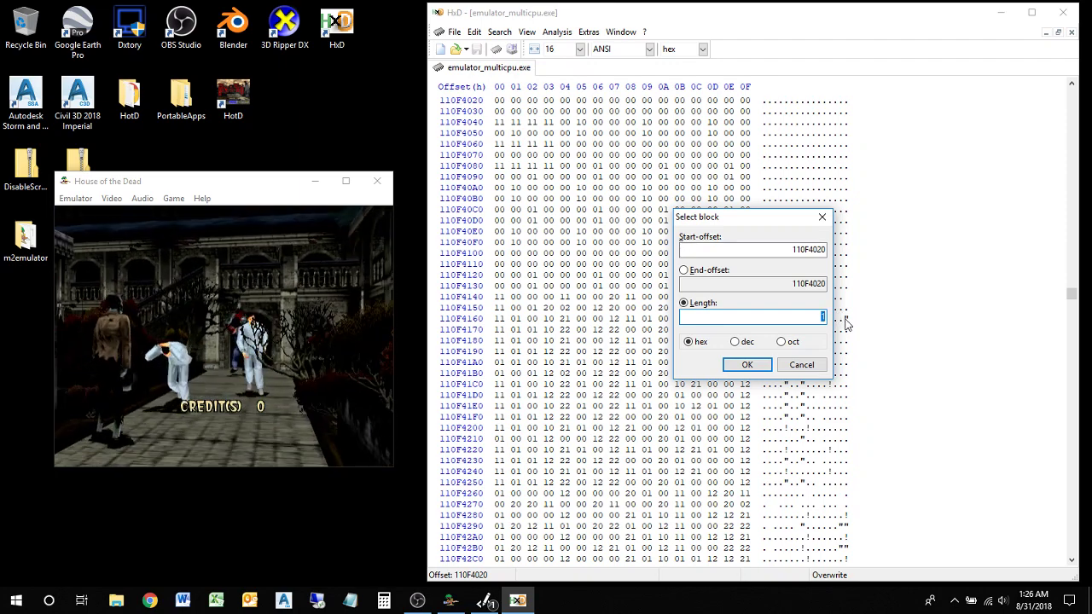
type("9000")
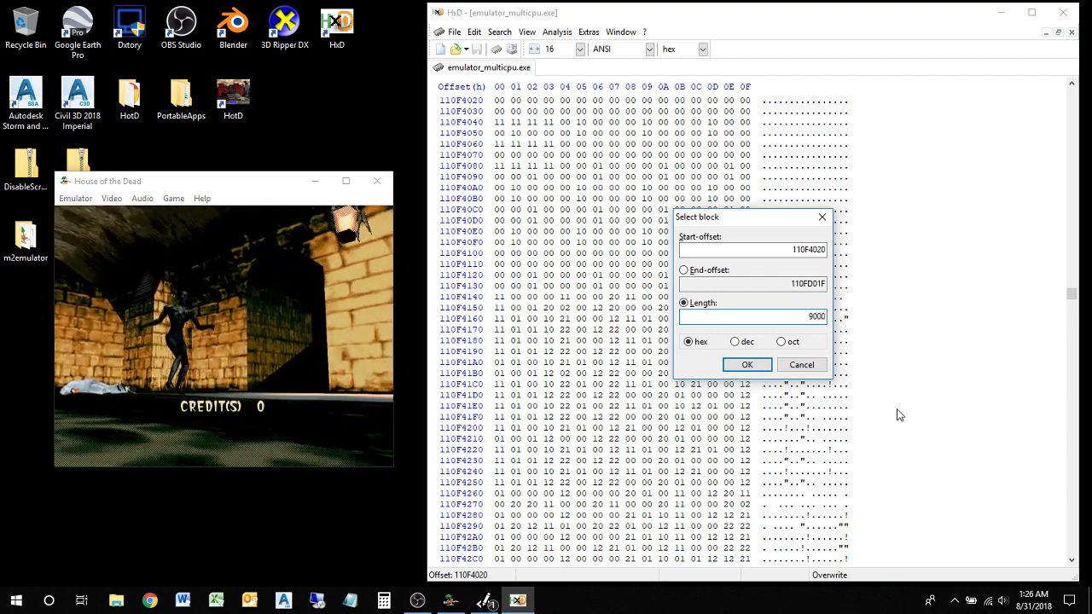
left_click(749, 367)
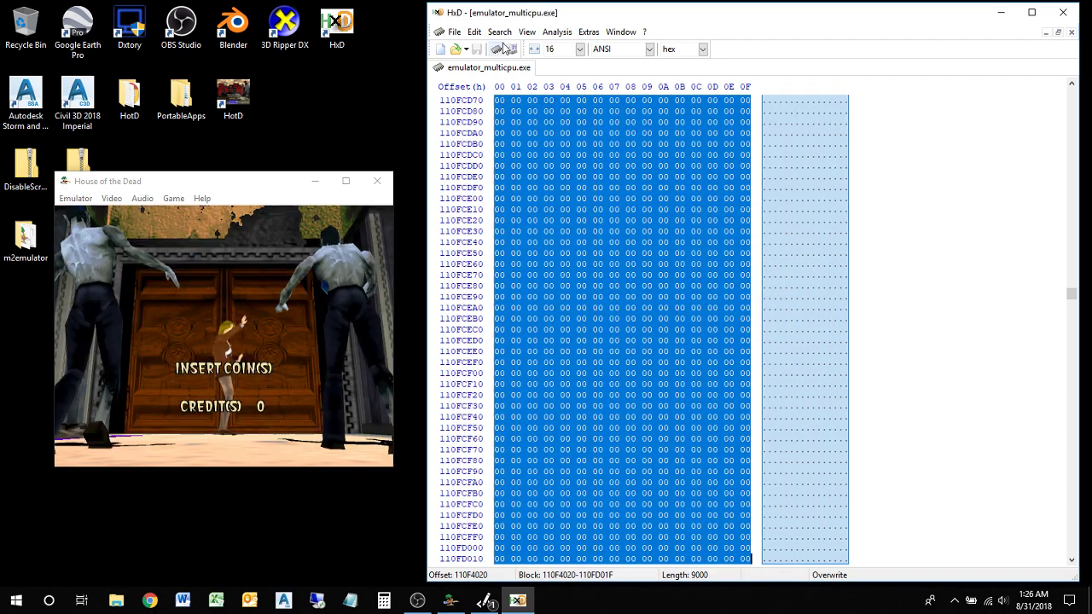
Fill the 9000-length block with the hex value 00 and save it directly to the process memory
left_click(474, 32)
left_click(510, 175)
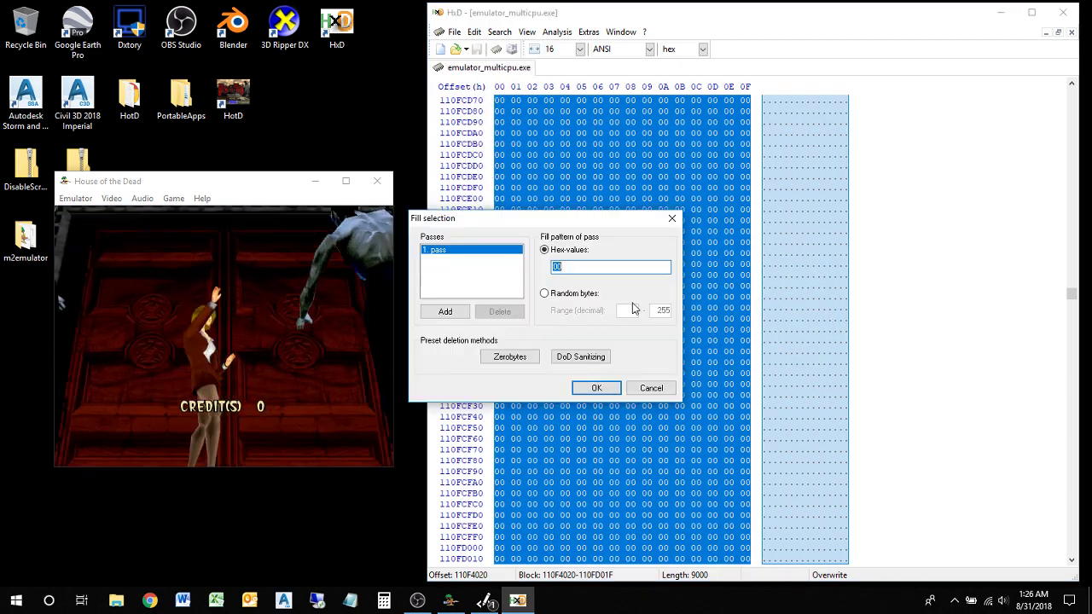
left_click(611, 389)
key("ctrl+s")
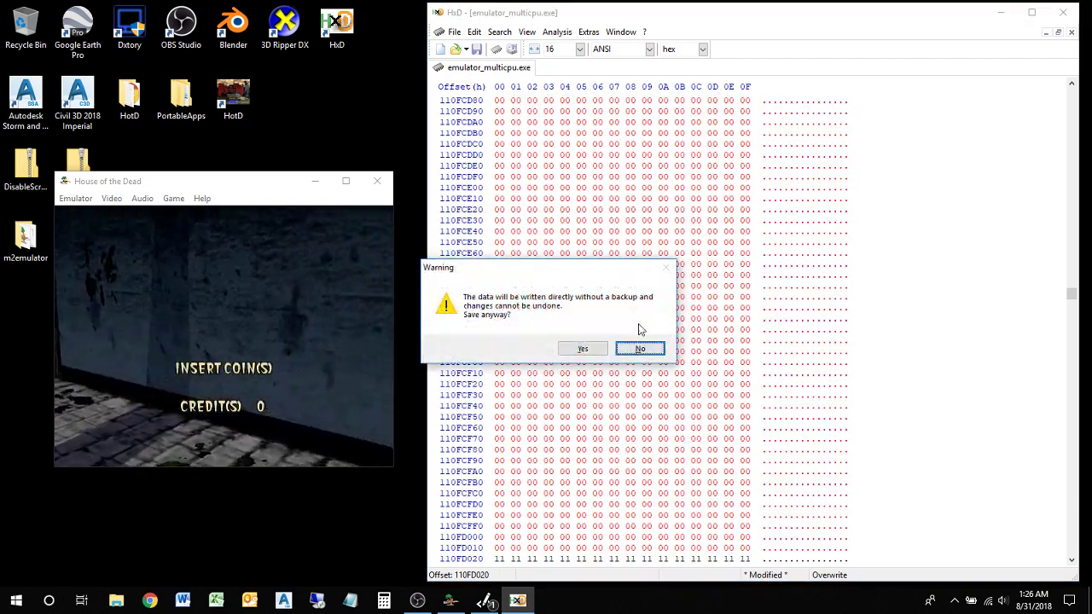
left_click(583, 348)
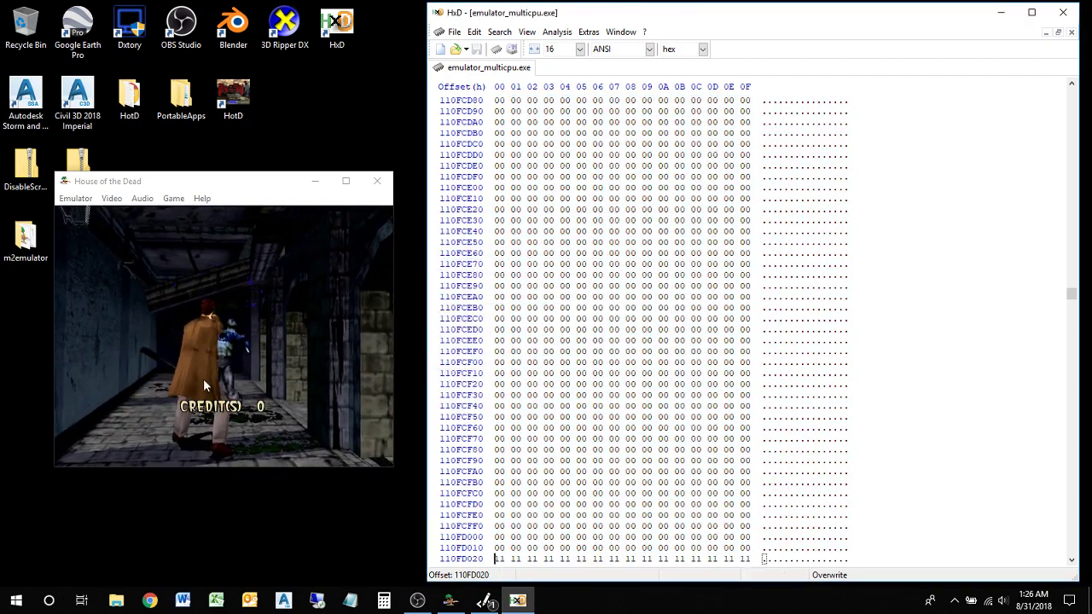
Play House of the Dead, shooting at the zombies to check the graphics with the 9000-length block zeroed, and reset the game
left_click(224, 296)
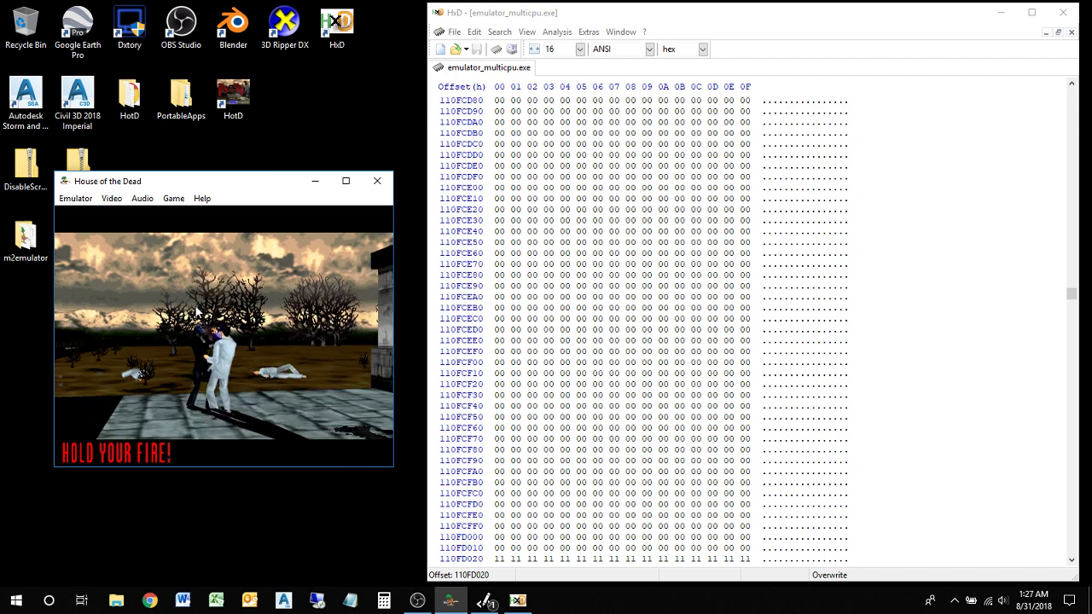
left_click(187, 321)
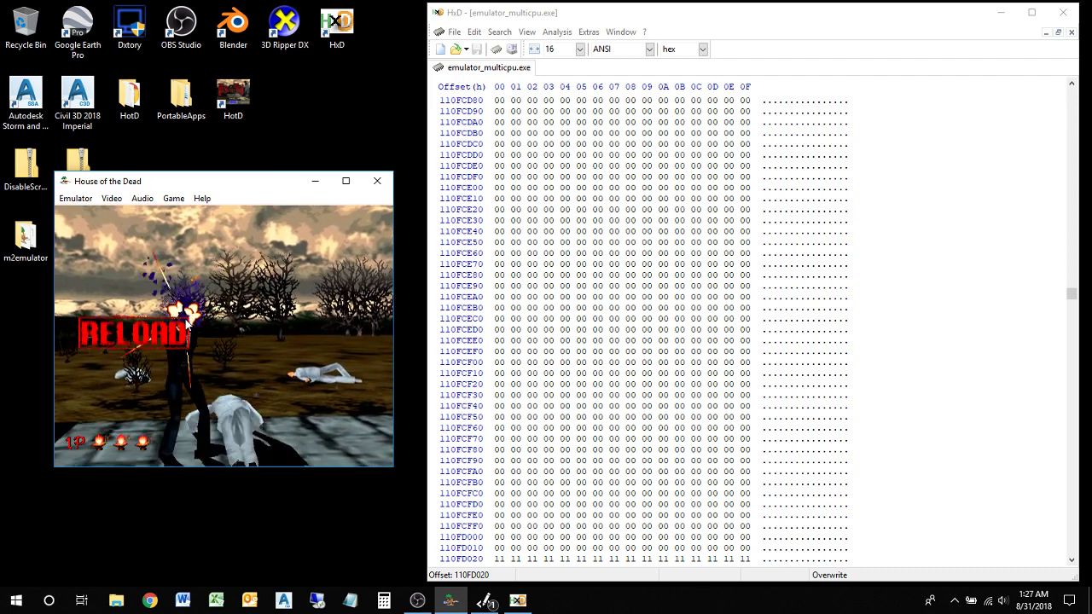
right_click(187, 321)
left_click(145, 314)
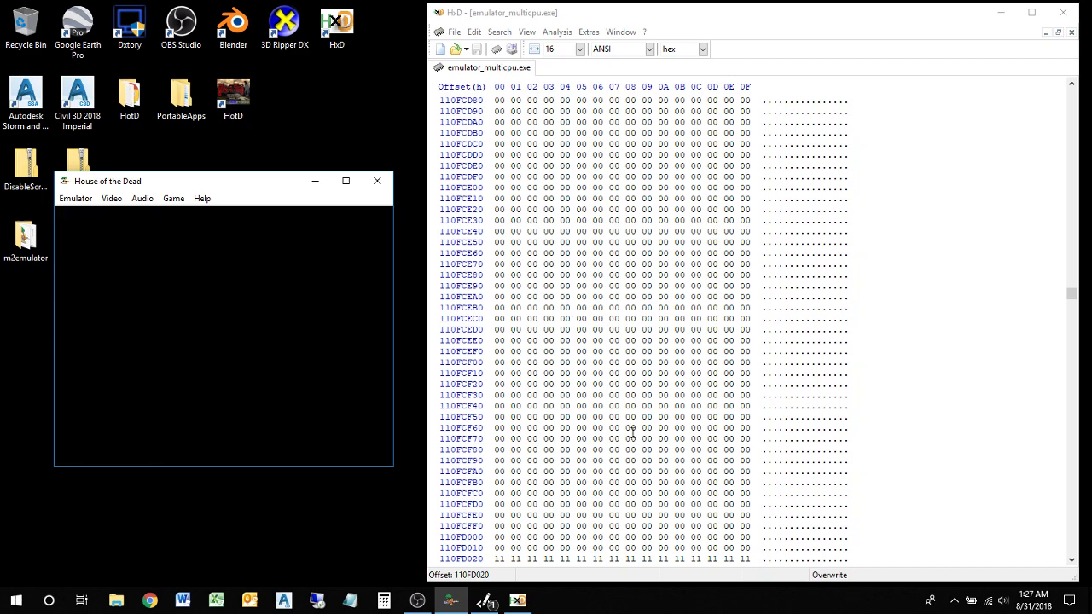
Select the two rows of 33 bytes from offset 110FD240 to 110FD25F in HxD
scroll(633, 422, "down", 9)
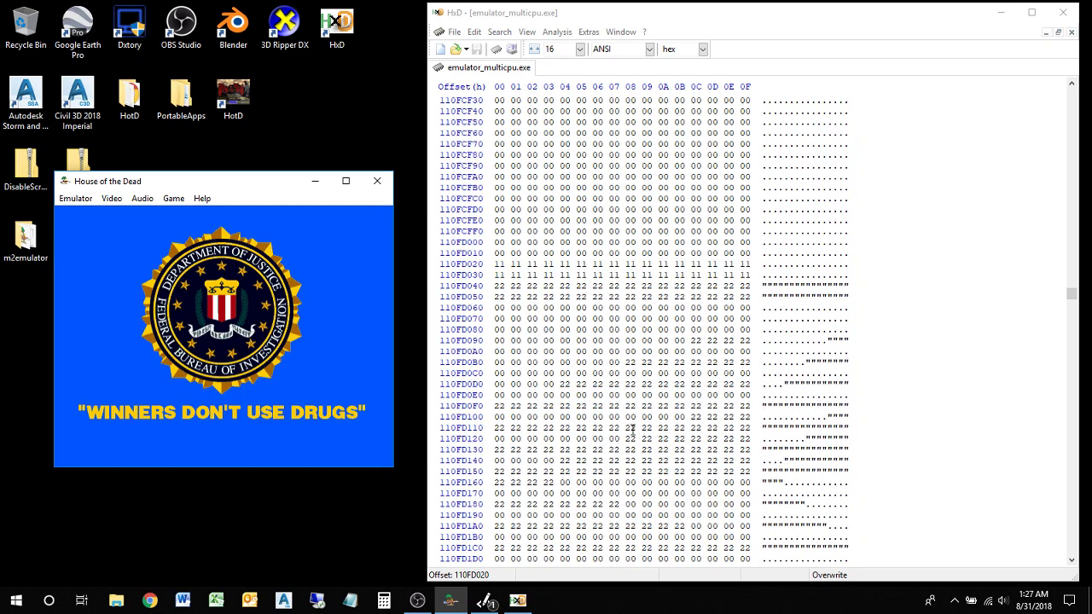
scroll(639, 407, "down", 5)
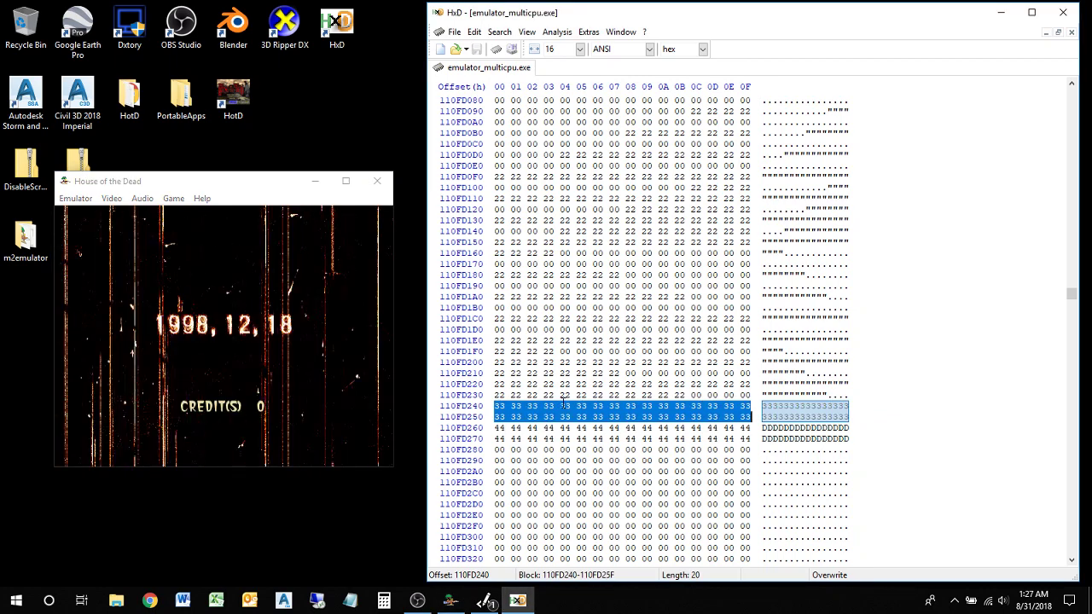
left_click(523, 407)
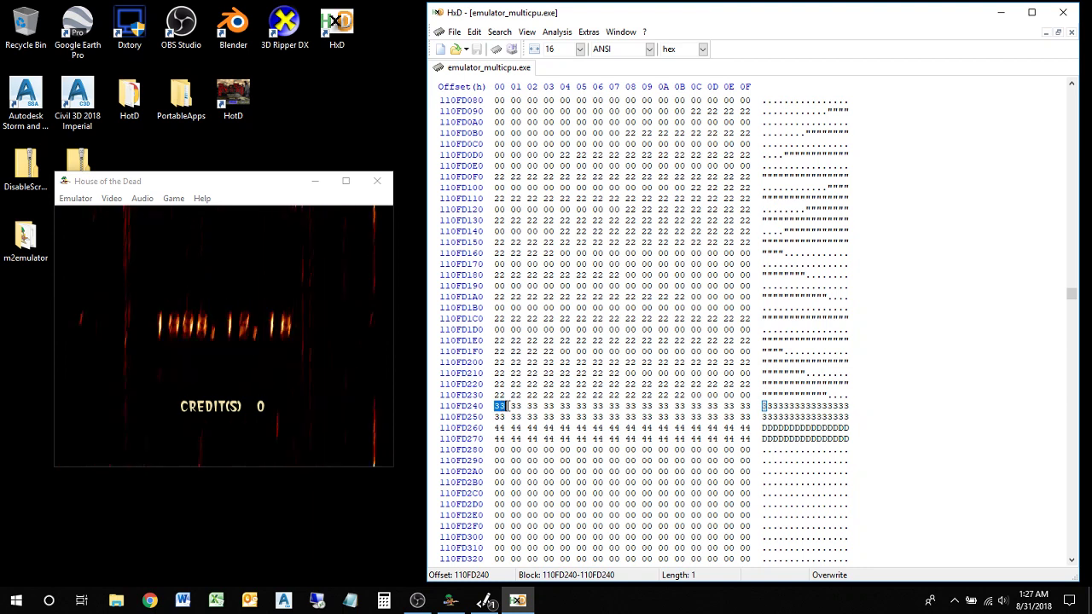
left_click(498, 408)
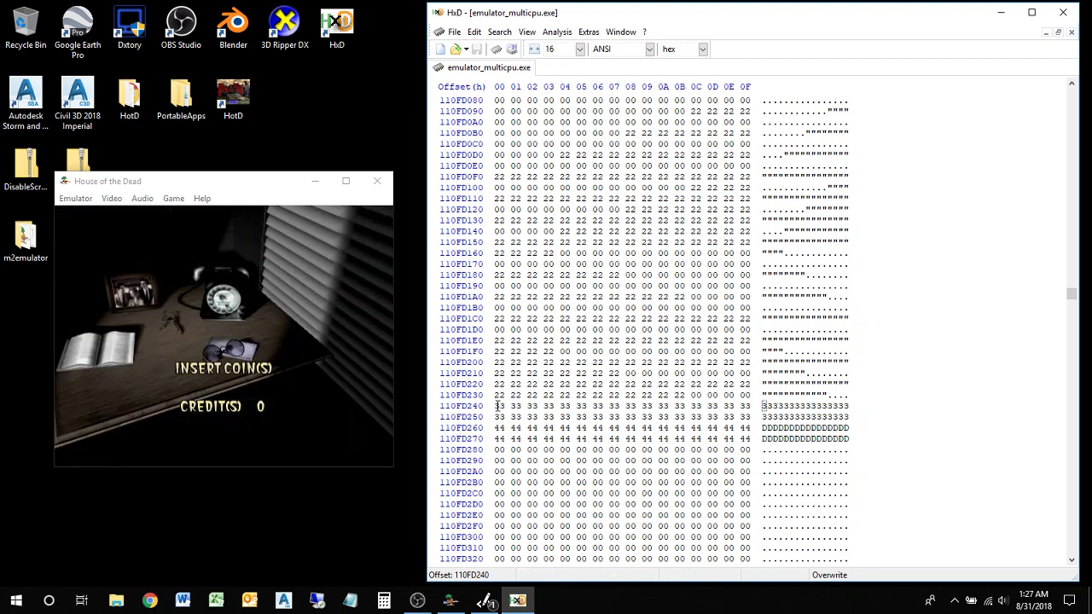
left_click_drag(498, 407, 751, 418)
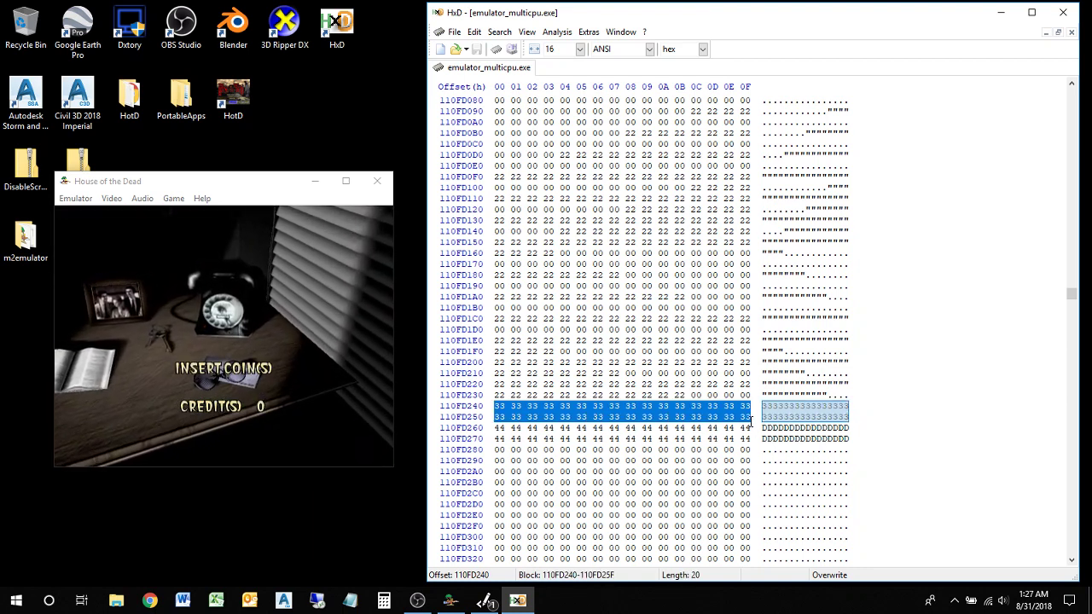
Fill the two selected rows with the hex value 00 and save the change to the process memory
left_click(473, 31)
left_click(507, 176)
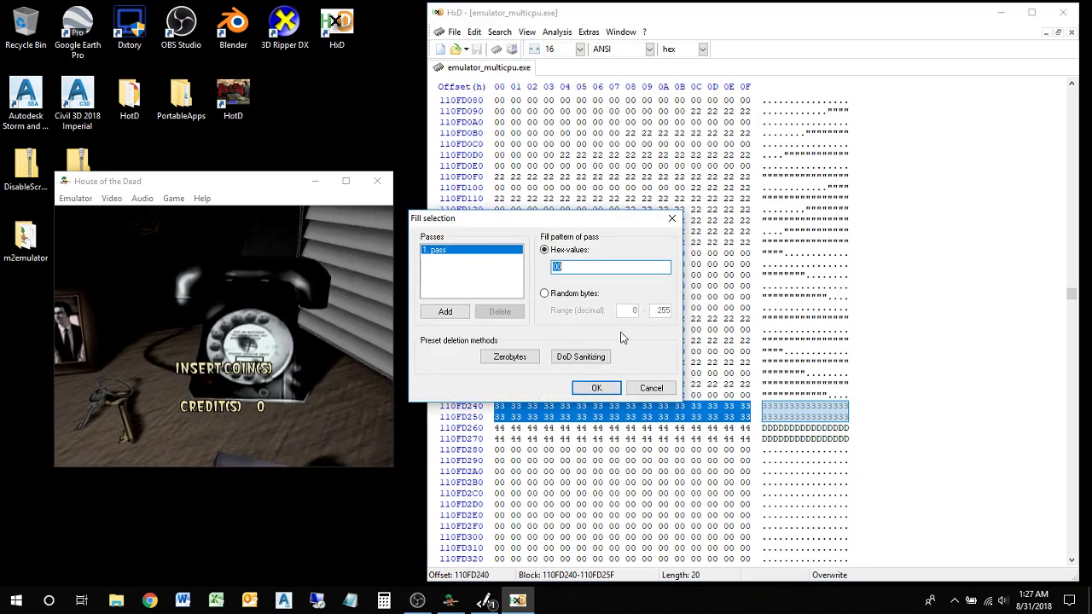
left_click(598, 386)
key("ctrl+s")
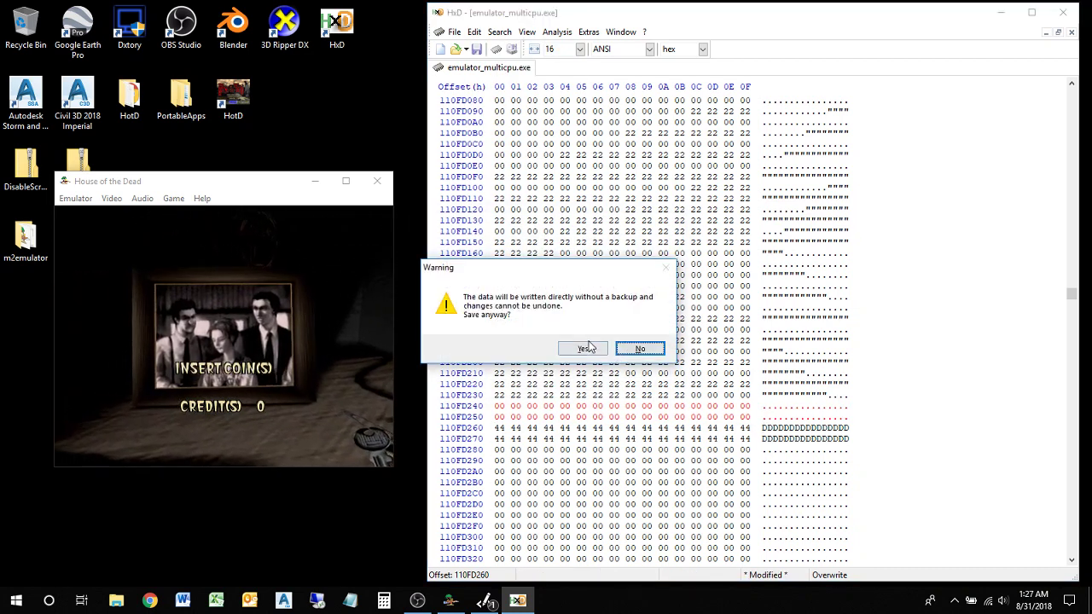
left_click(589, 348)
Start a new House of the Dead game, shoot at the zombies to check the graphics with the two rows zeroed, and exit the emulator
left_click(316, 196)
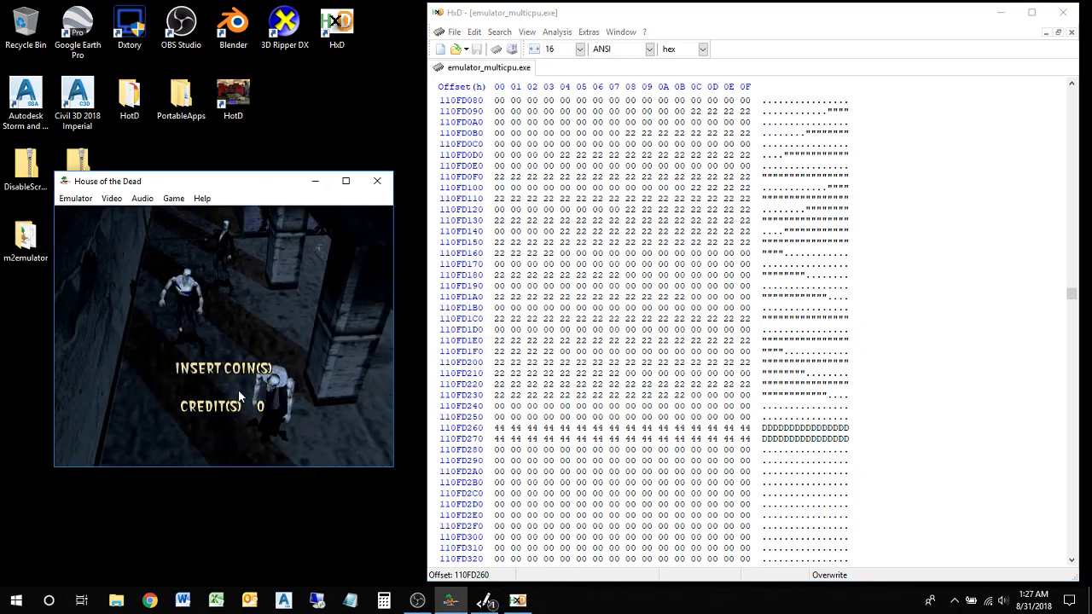
key("5")
key("1")
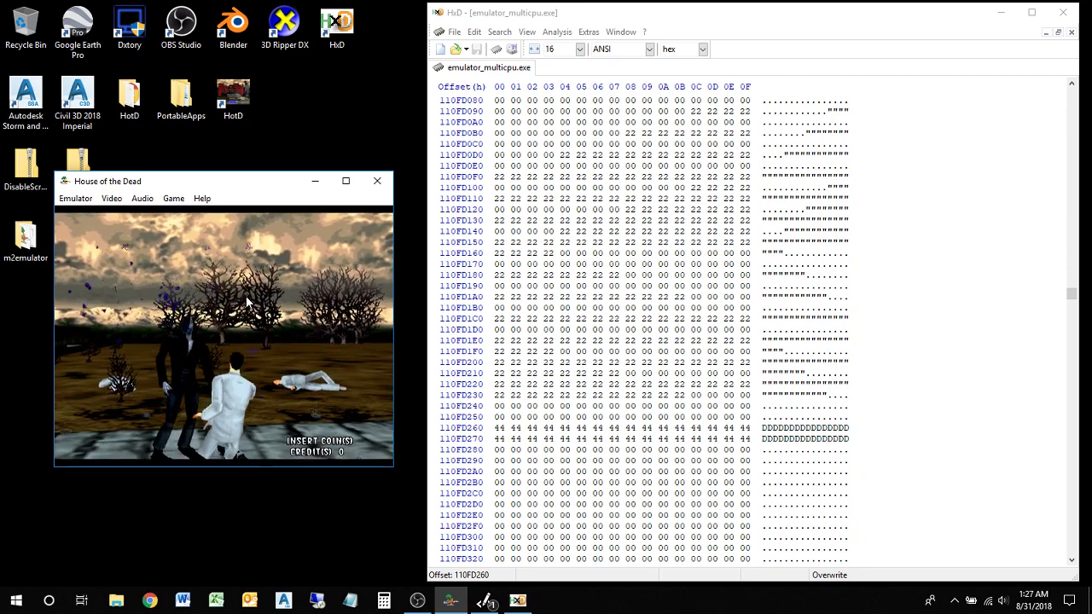
left_click(206, 314)
left_click(205, 314)
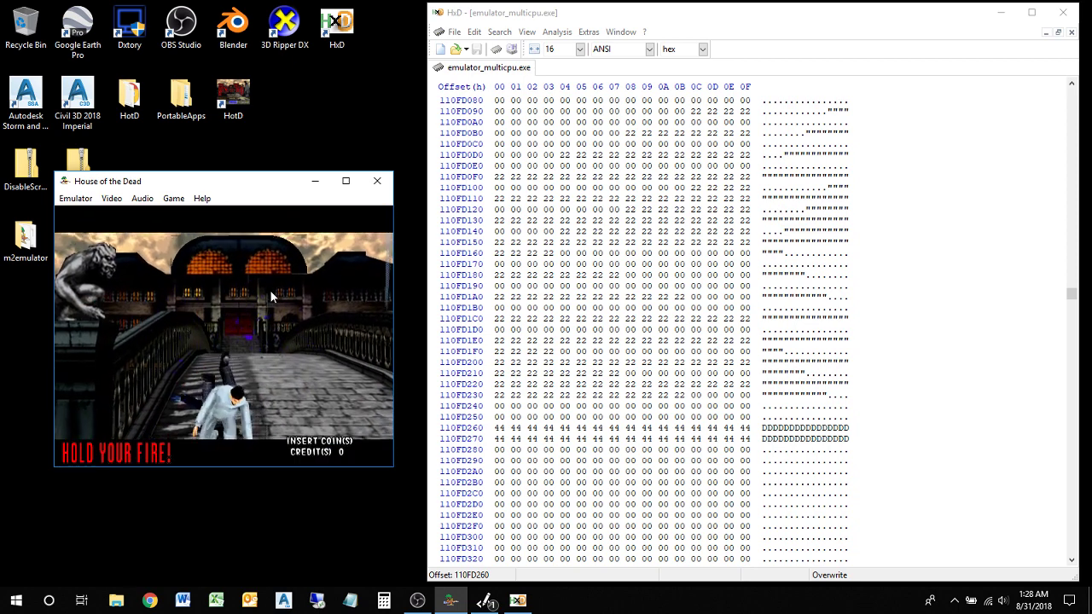
key("Escape")
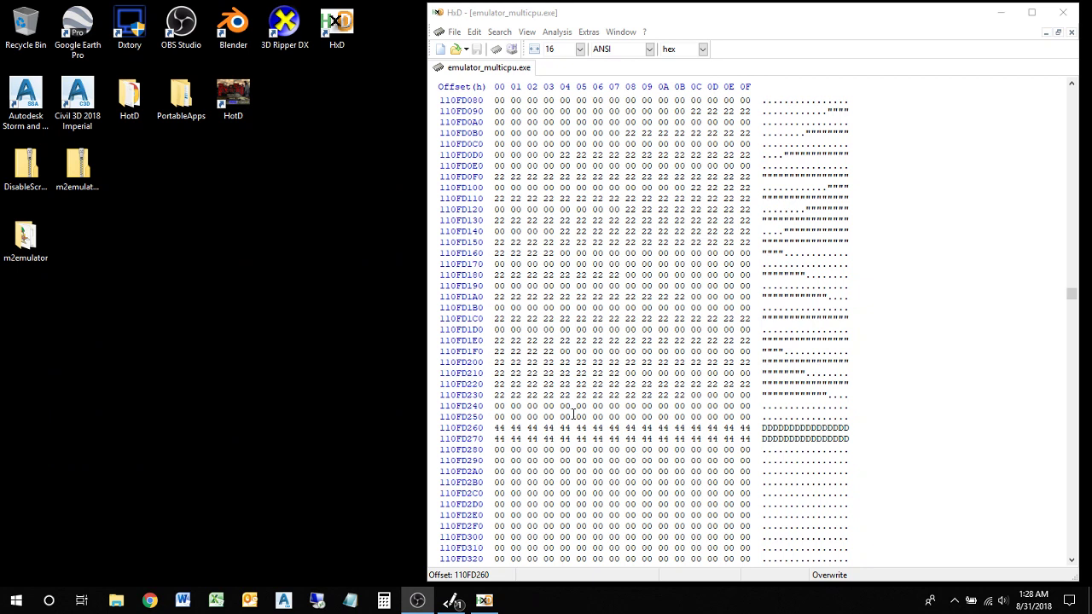
Close HxD, and bring up and close the Code Writer window showing model2.lua
left_click(708, 415)
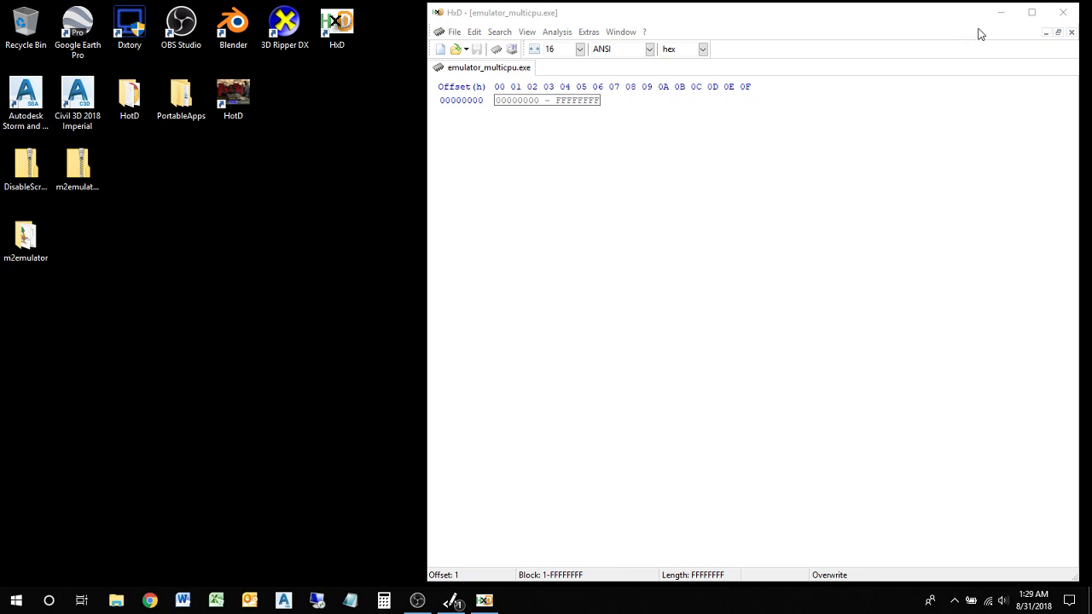
left_click(1064, 13)
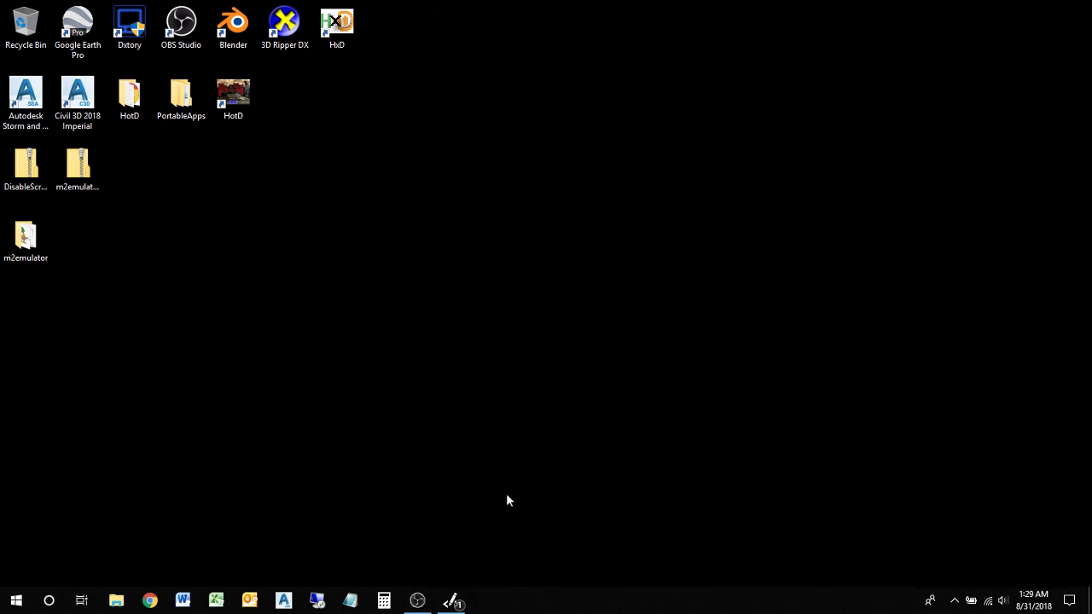
left_click(450, 603)
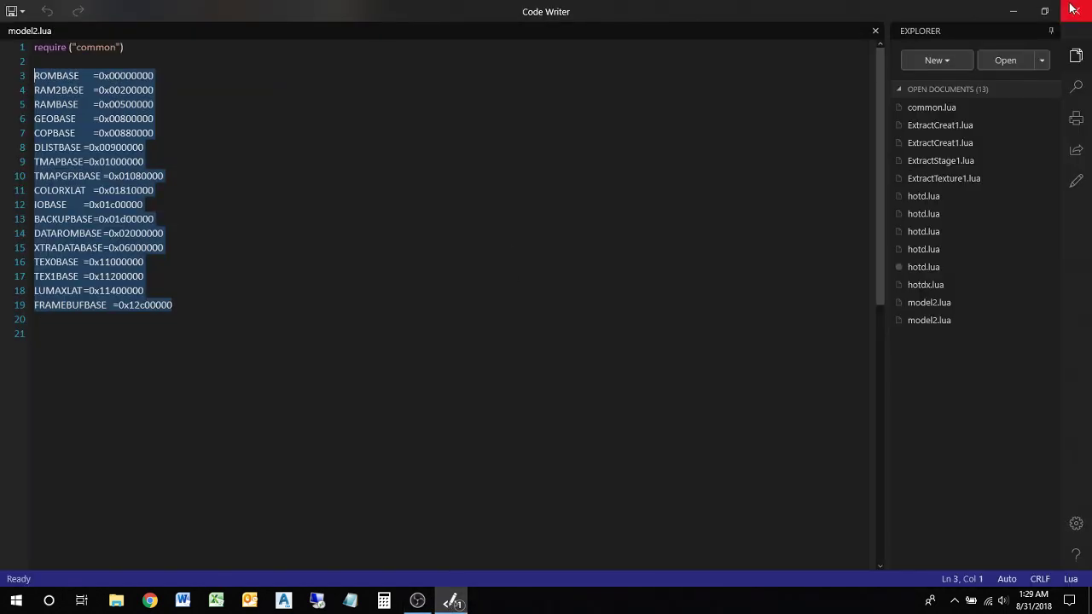
left_click(1073, 9)
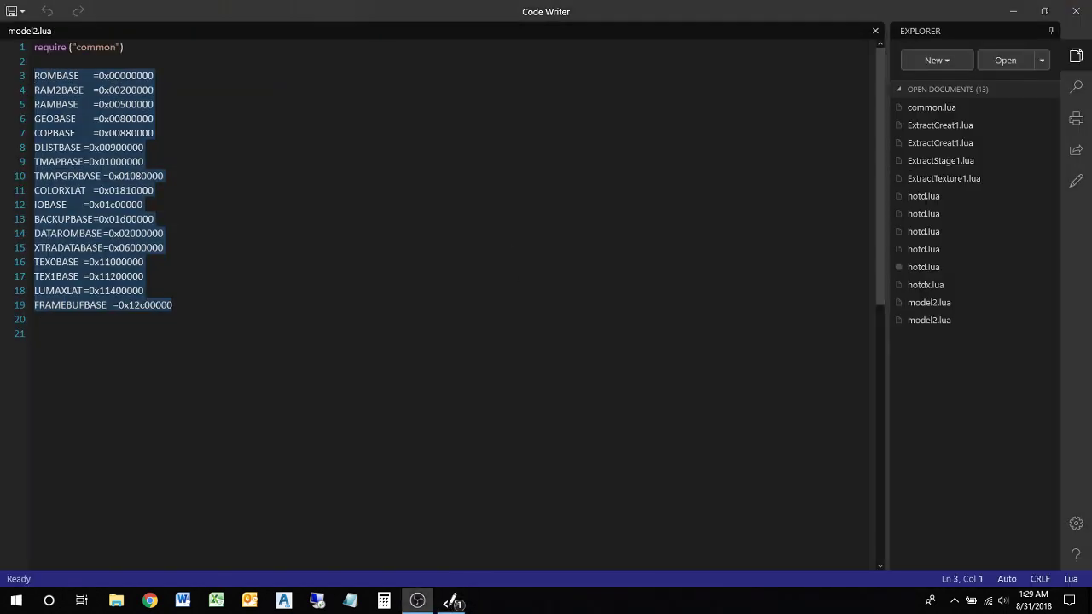
left_click(1074, 15)
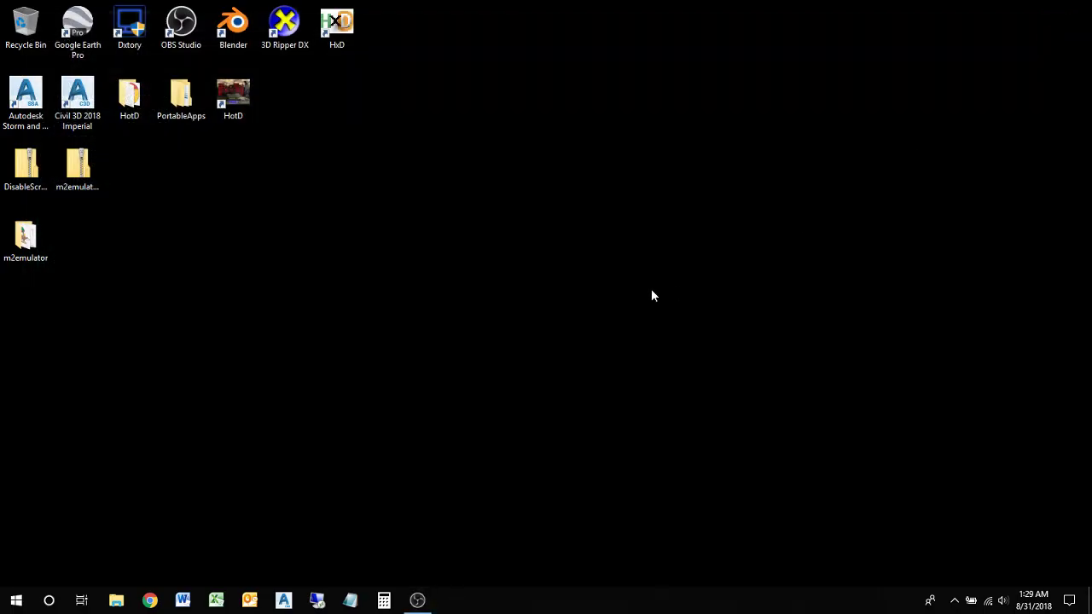